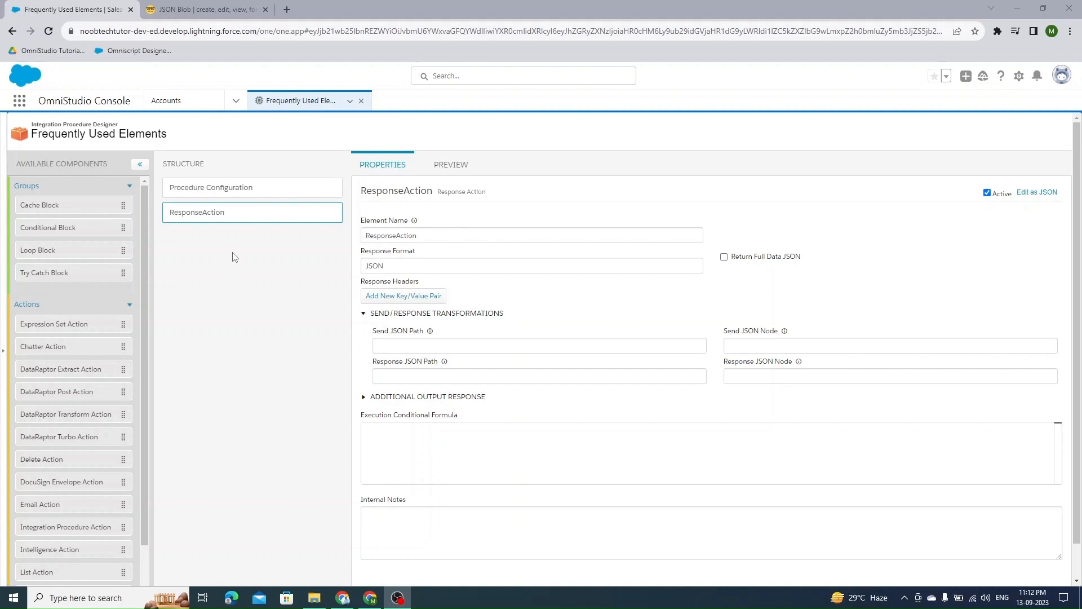
- Add a Set Values element to the procedure structure above ResponseAction
scroll(85, 472, down, 5)
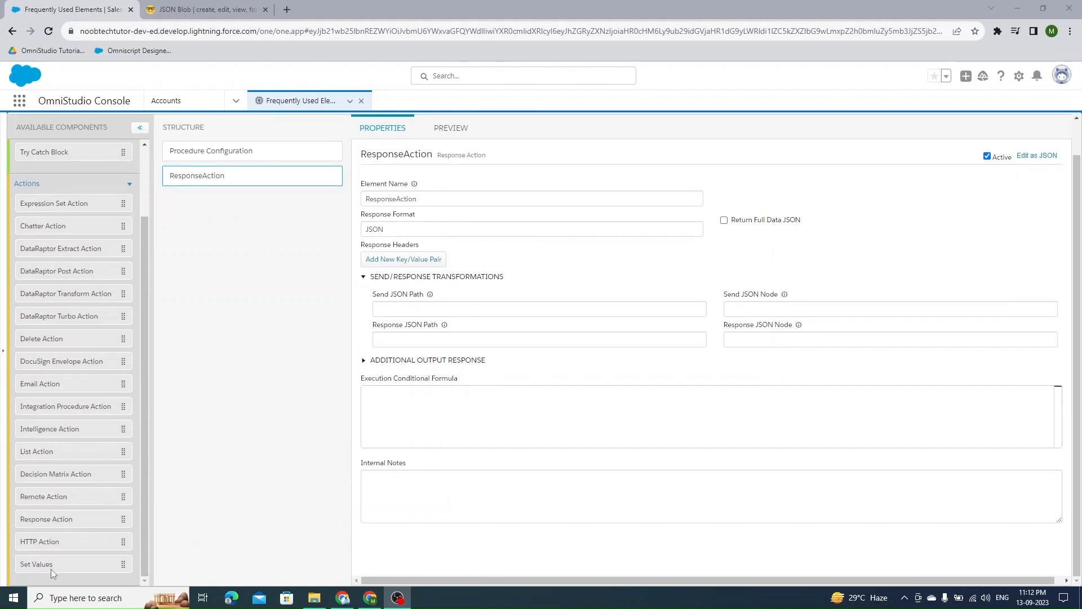
drag(52, 570, 216, 175)
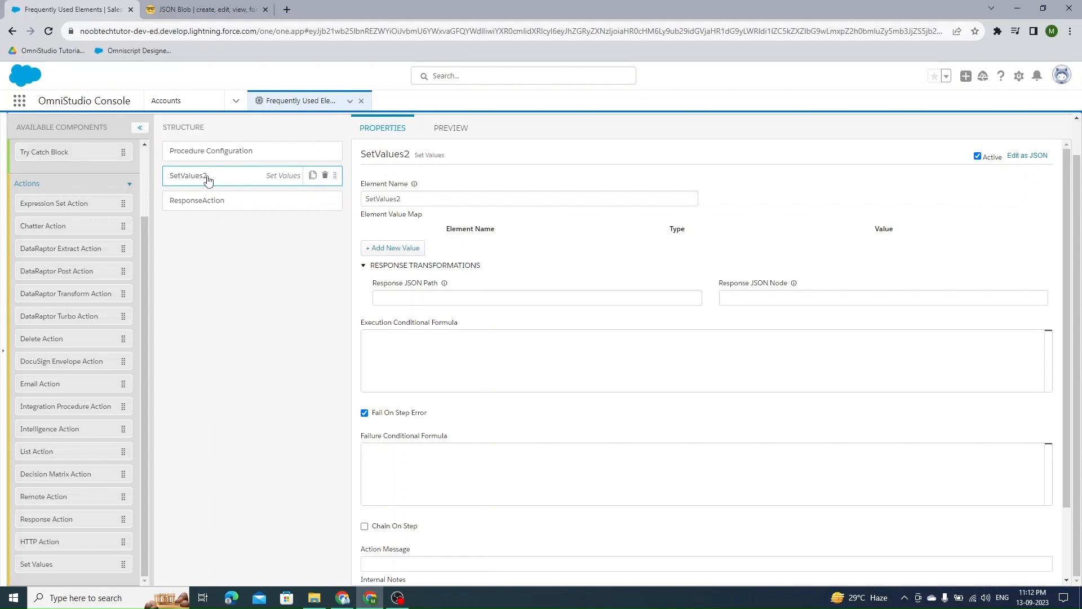
- Switch to the JSON Blob tab, select the entire four-account JSON array, and return to the designer
click(200, 9)
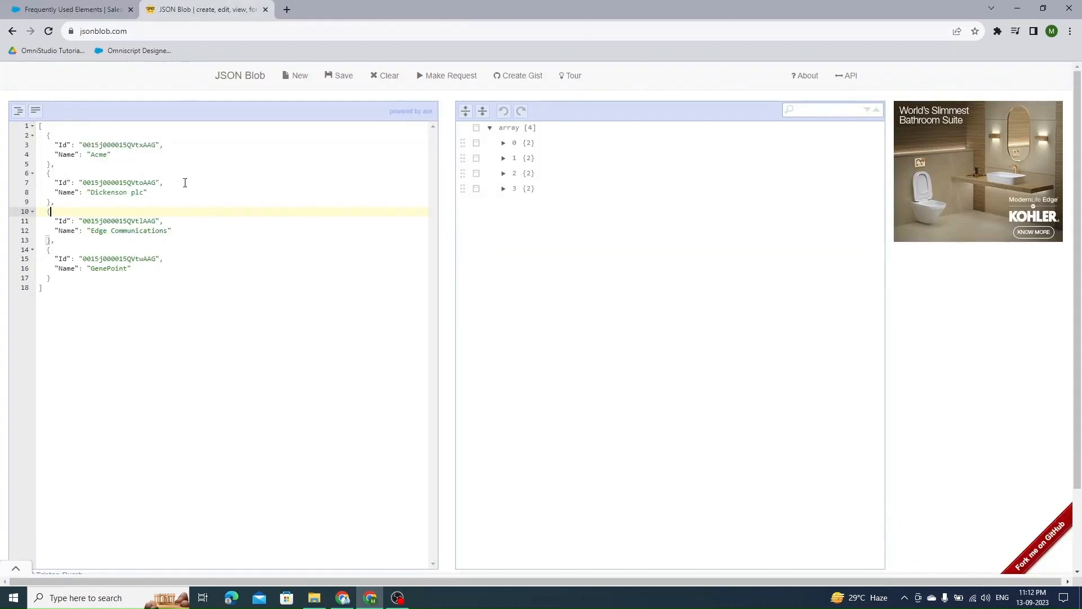
drag(111, 325, 38, 115)
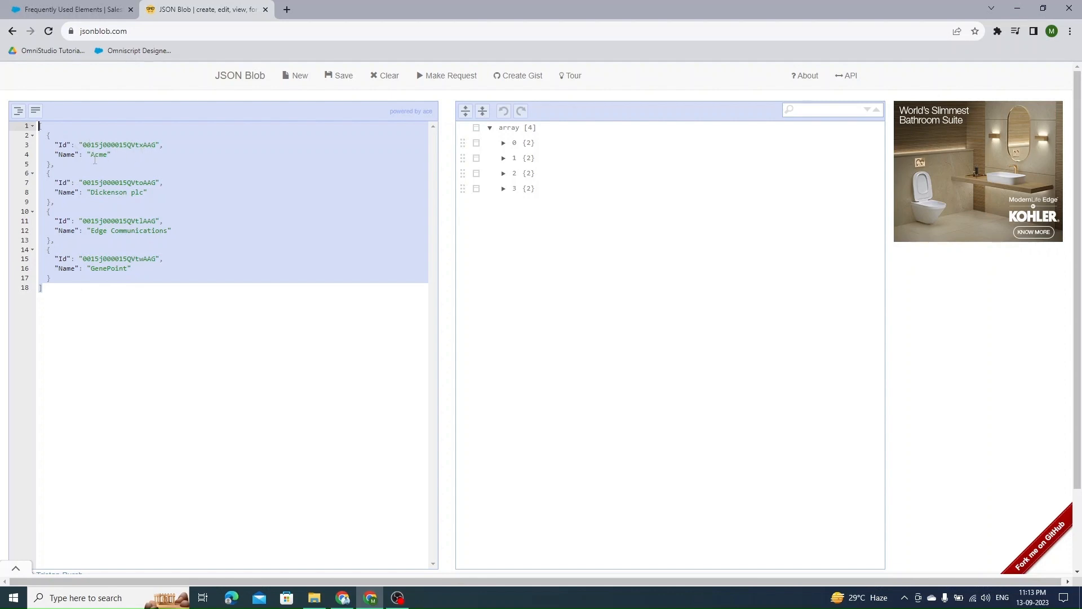
click(80, 9)
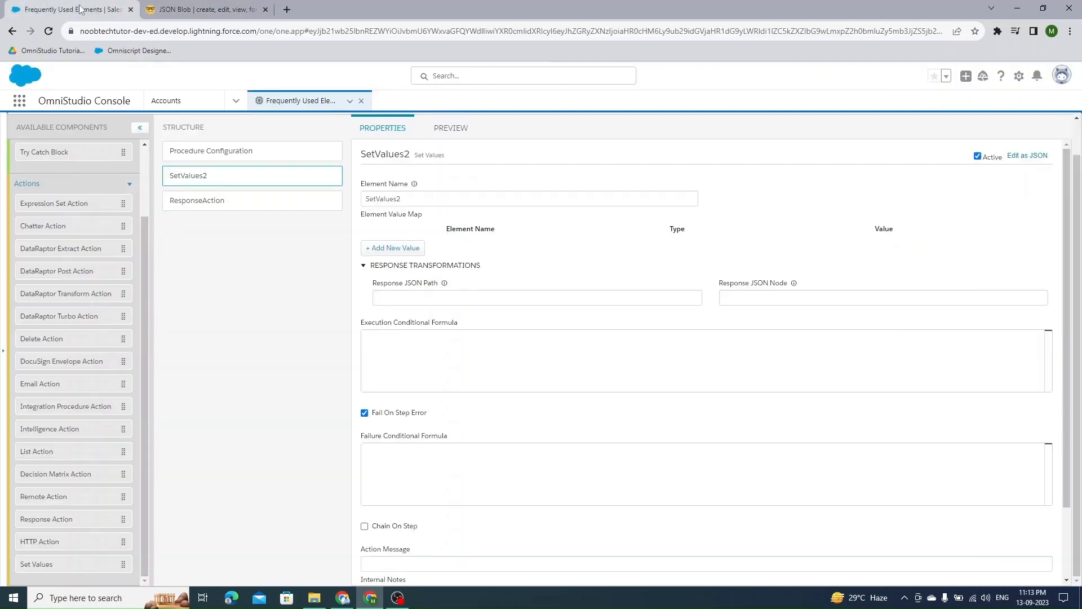
- Rename the Set Values element to SV_Accounts
double_click(413, 203)
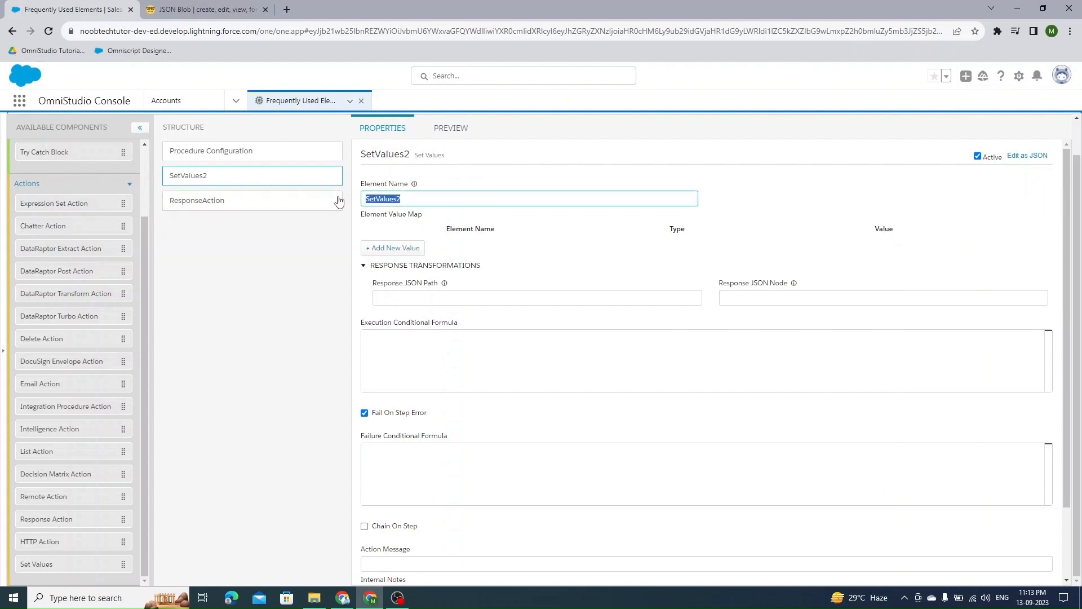
text(SV)
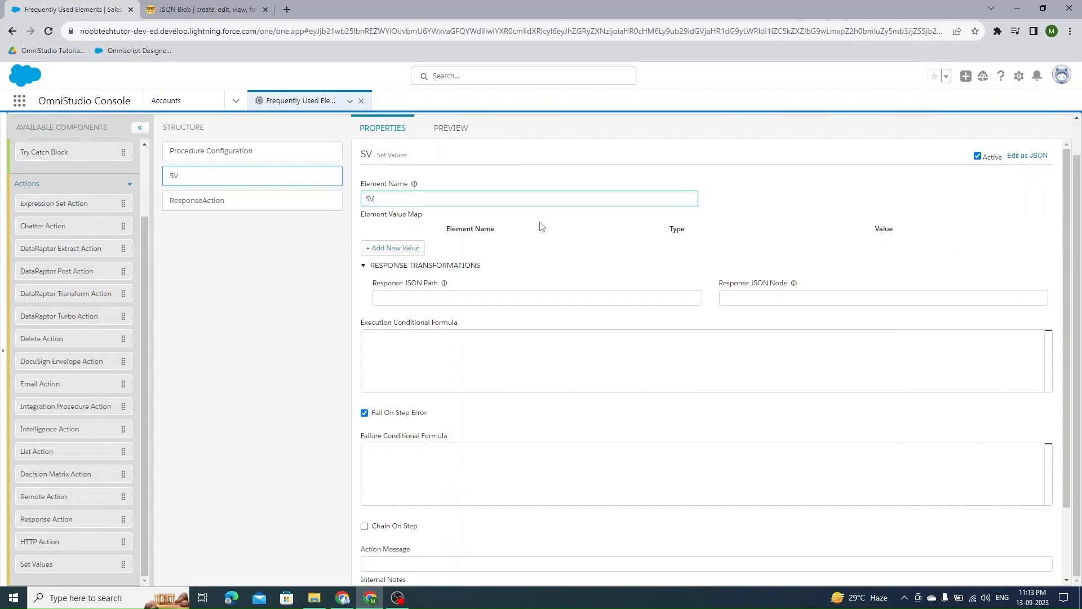
text(_Accounts)
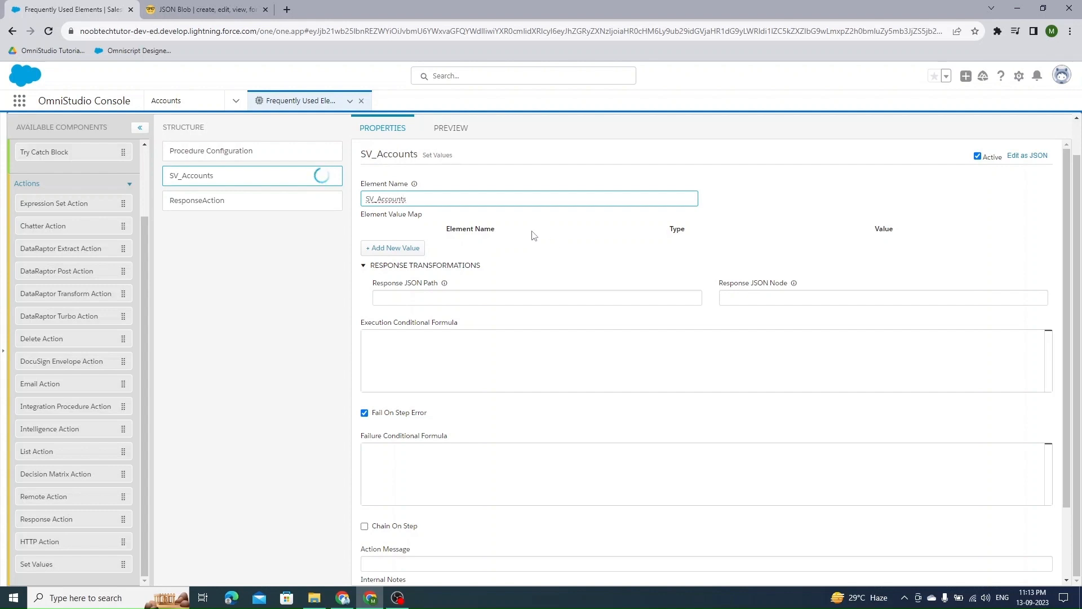
- Add a new element value named AccountList to SV_Accounts
click(395, 248)
click(418, 251)
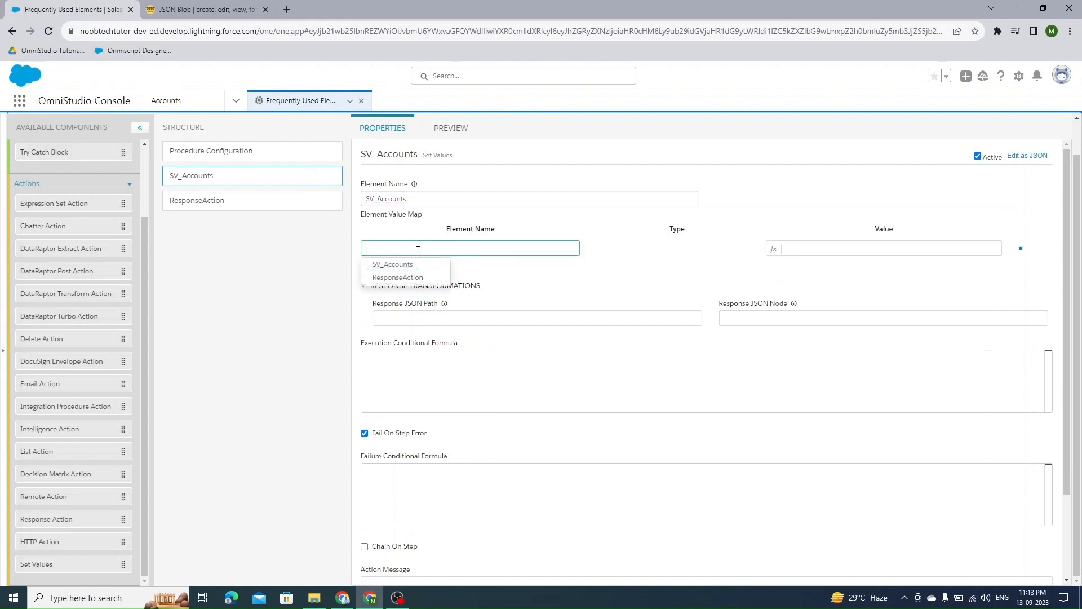
text(AccountList)
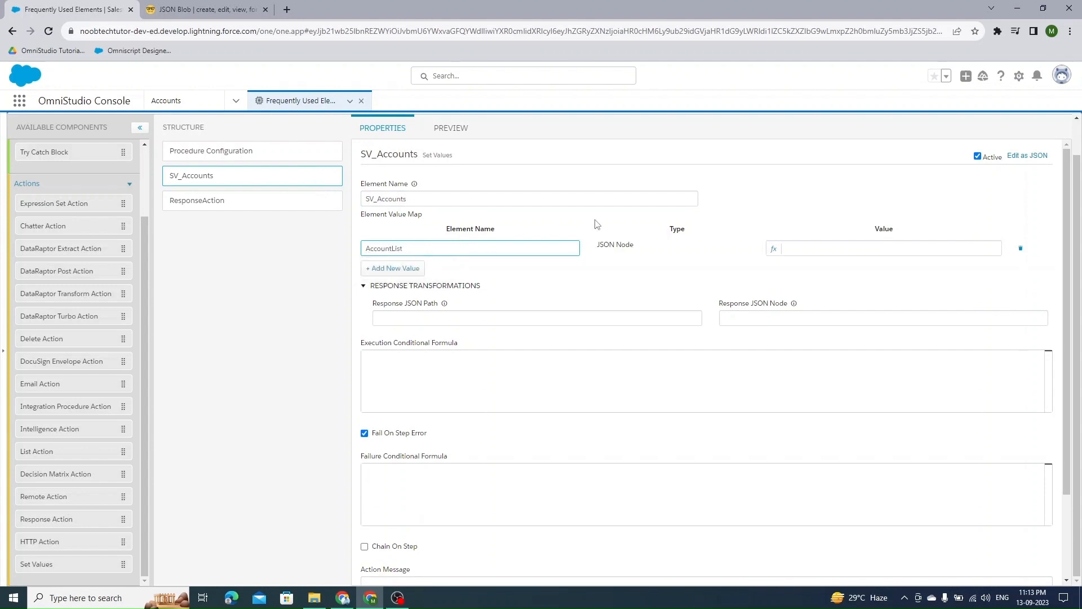
- In the JSON editor, paste the copied accounts array as the AccountList value, then return to the property editor
click(1027, 156)
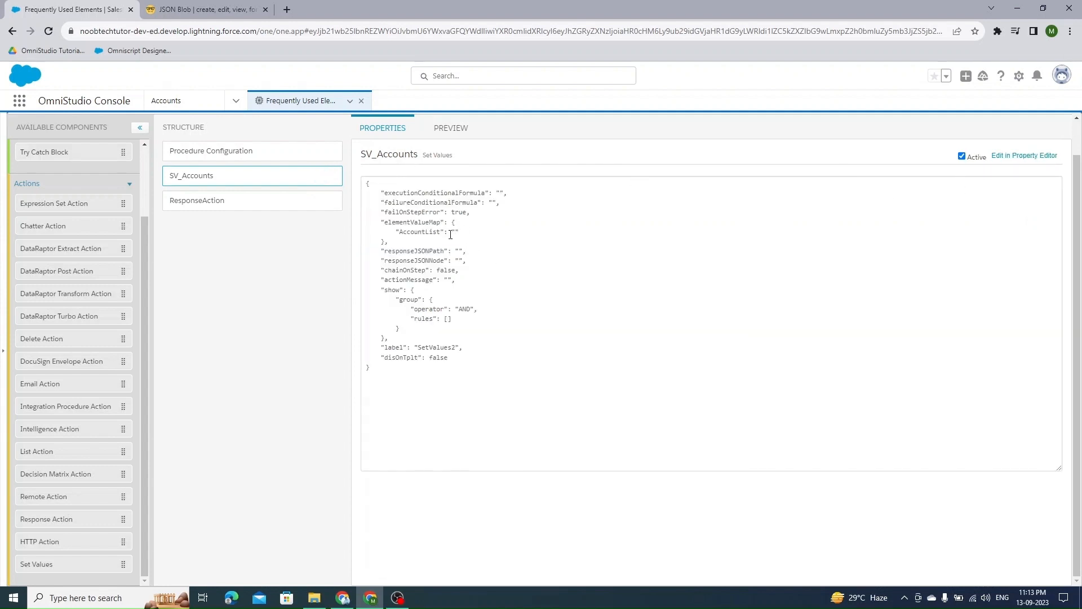
drag(452, 233, 460, 233)
text([   {     "Id": "0015j000015QVtxAAG",     "Name": "Acme"   },   {     "Id": "0015j000015QVtoAAG",     "Name": "Dickenson plc"   },   {     "Id": "0015j000015QVtlAAG",     "Name": "Edge Communications"   },   {     "Id": "0015j000015QVtwAAG",     "Name": "GenePoint"   } ])
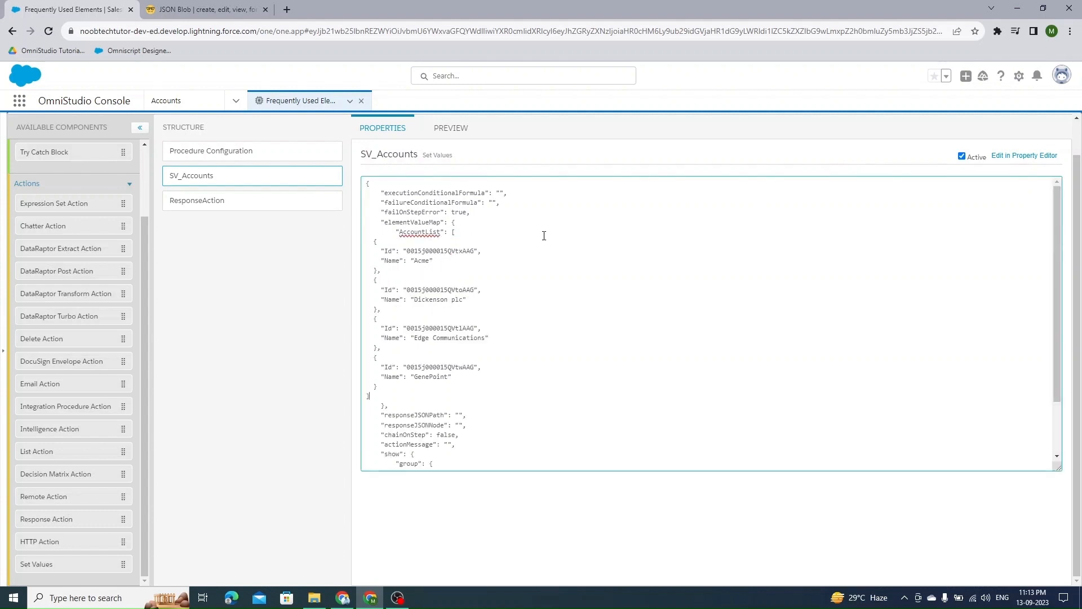
click(268, 267)
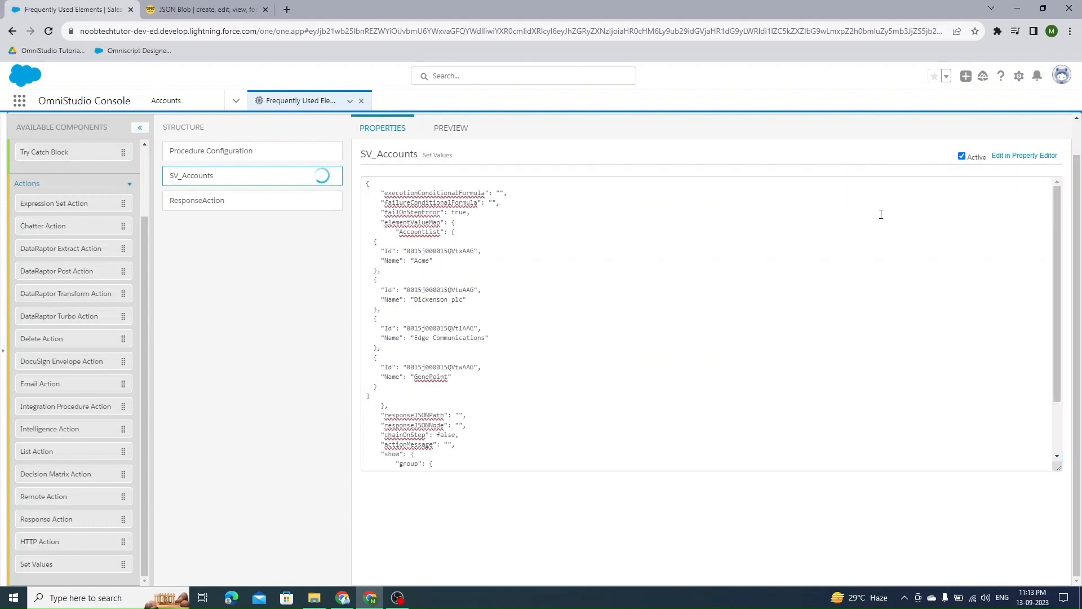
click(1015, 156)
click(1028, 155)
scroll(618, 307, down, 2)
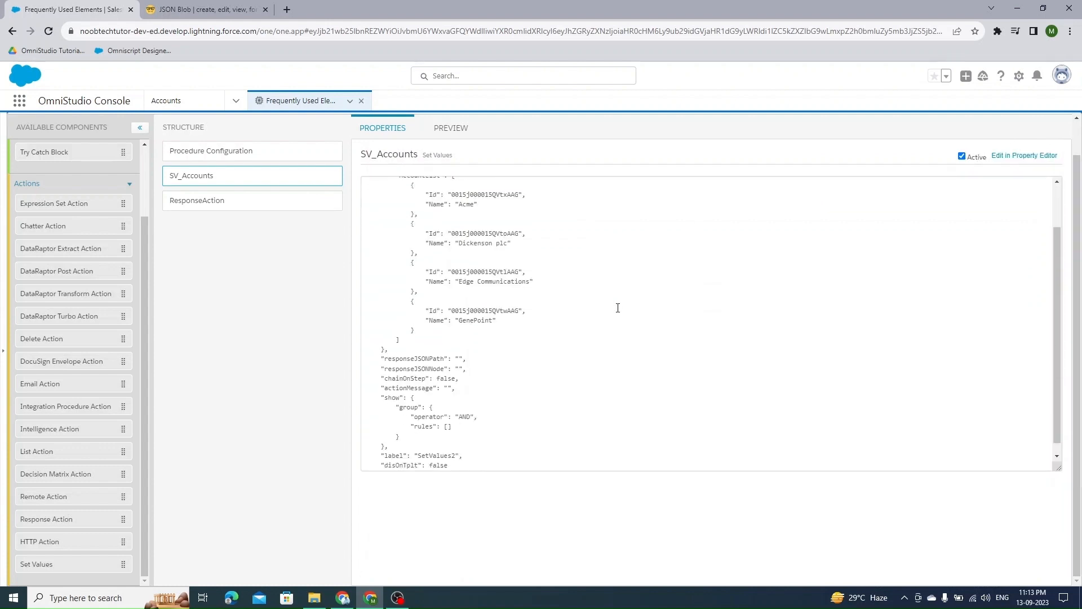
scroll(619, 306, up, 2)
click(1019, 156)
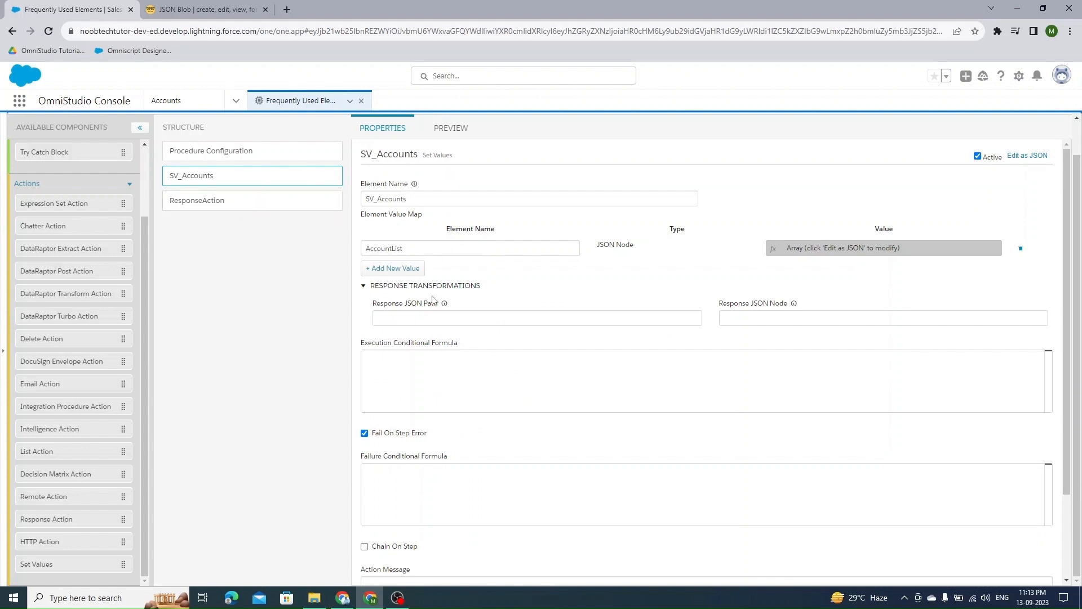
- Add a Loop Block after SV_Accounts and rename it LB_Accounts
scroll(58, 277, up, 2)
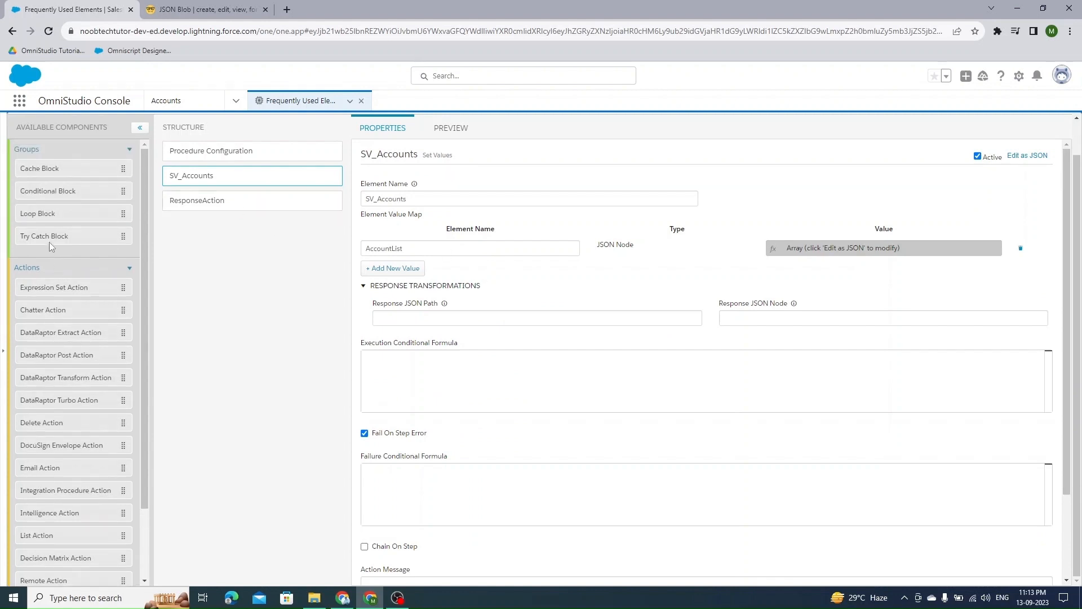
drag(42, 219, 193, 202)
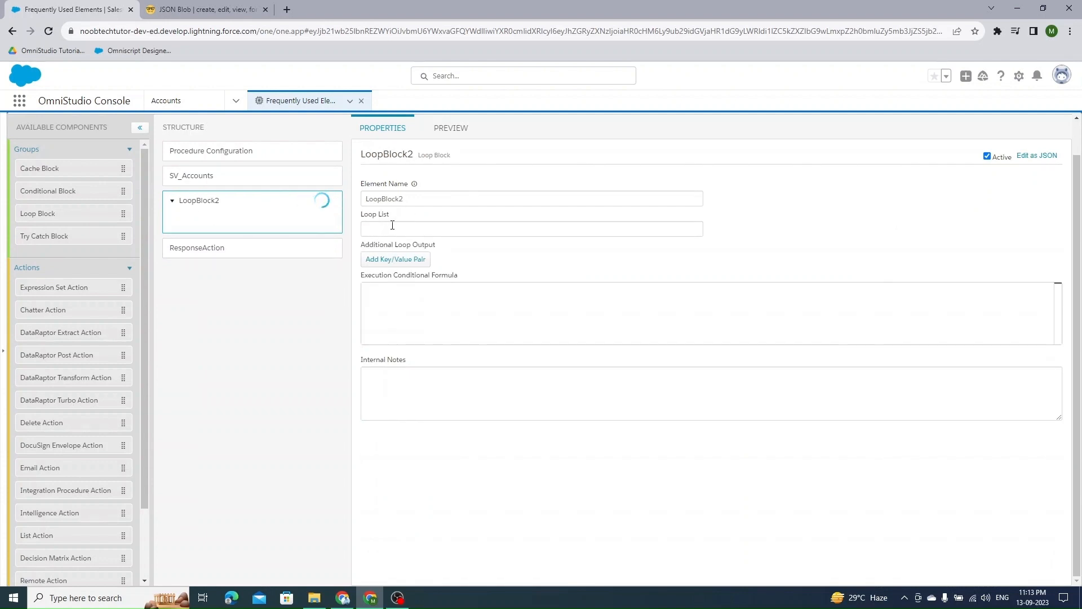
drag(395, 217, 358, 217)
double_click(425, 199)
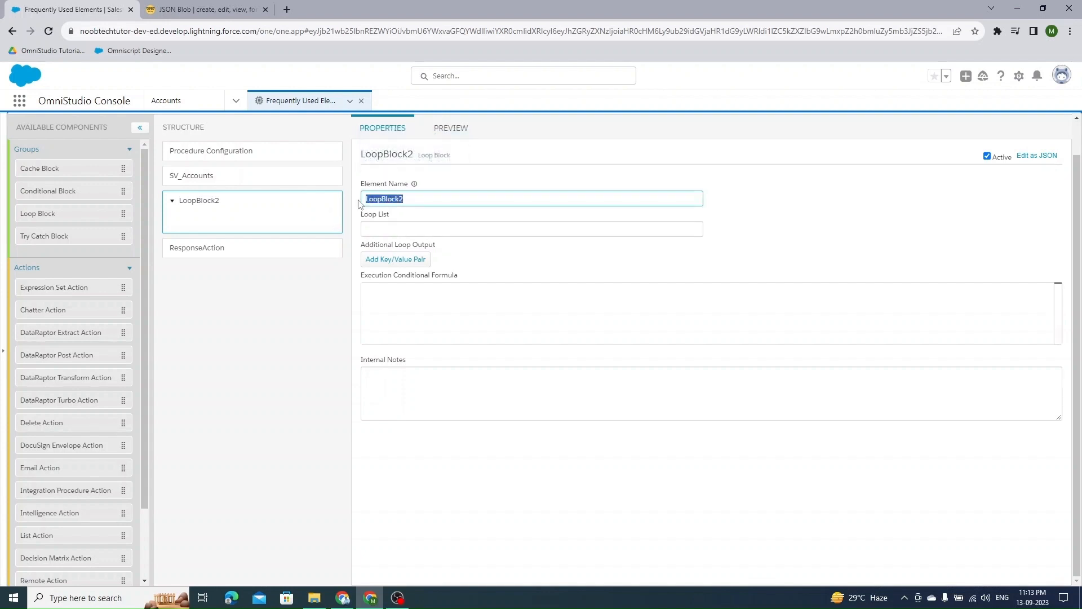
text(LB)
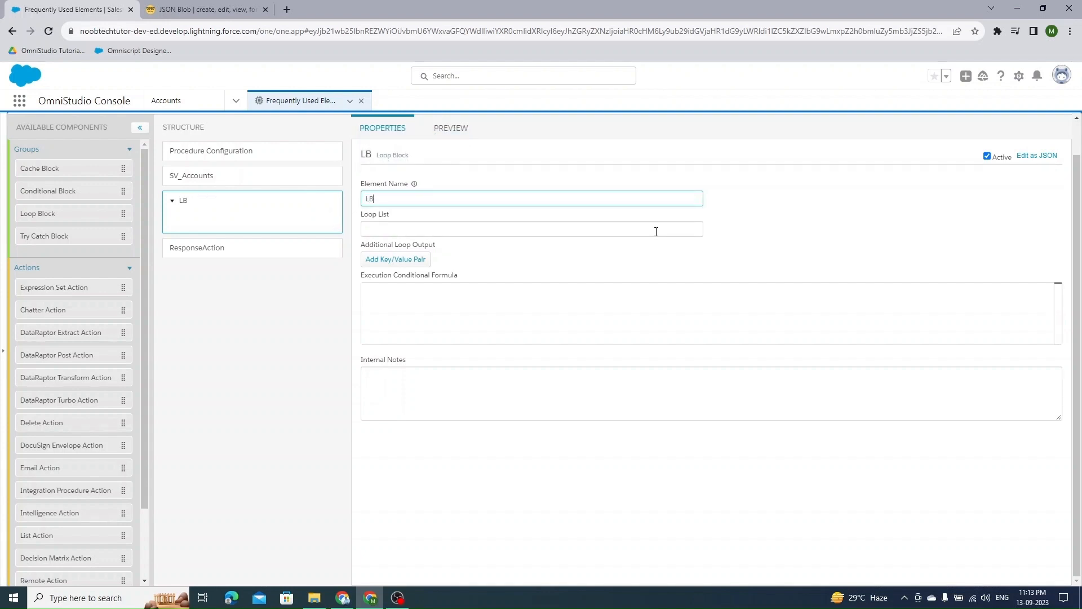
text(_Accounts)
- Set the loop block's Loop List to SV_Accounts:AccountList
click(230, 181)
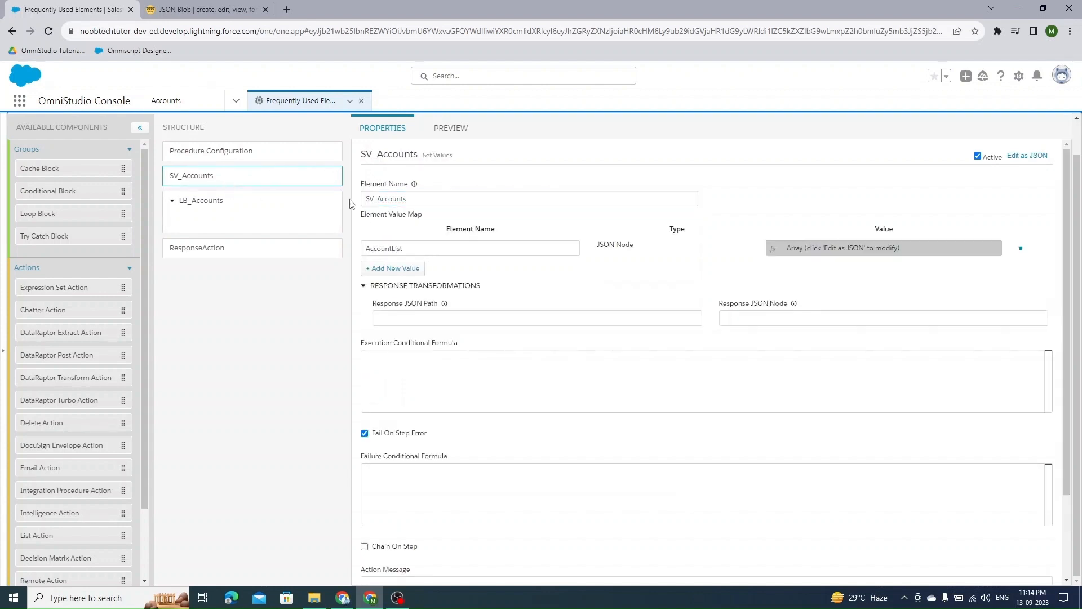
double_click(382, 199)
key(ctrl+c)
click(266, 218)
click(400, 230)
key(ctrl+v)
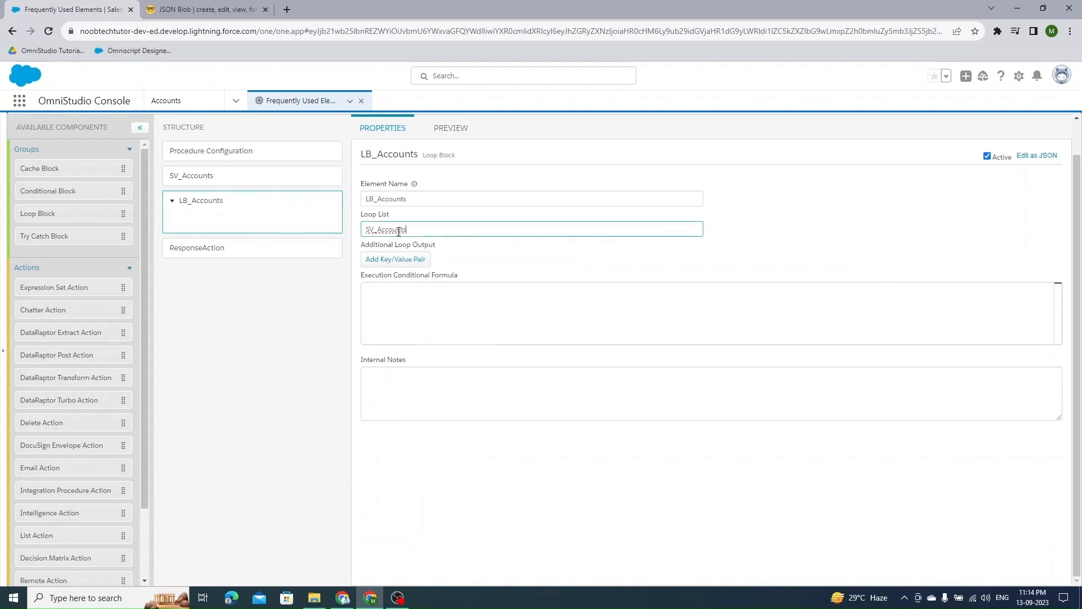
click(303, 175)
double_click(379, 247)
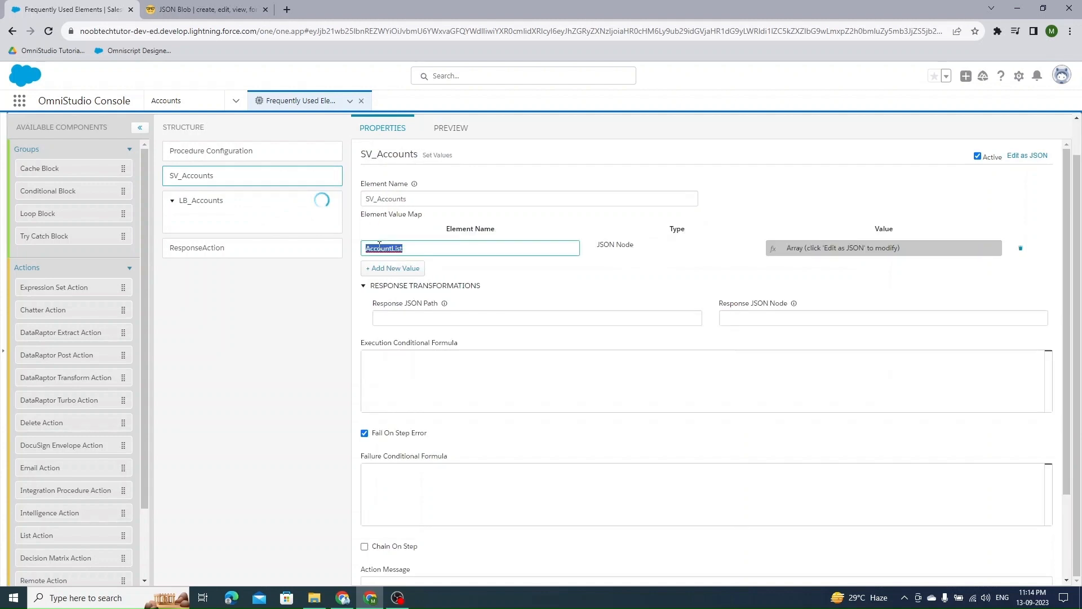
click(259, 213)
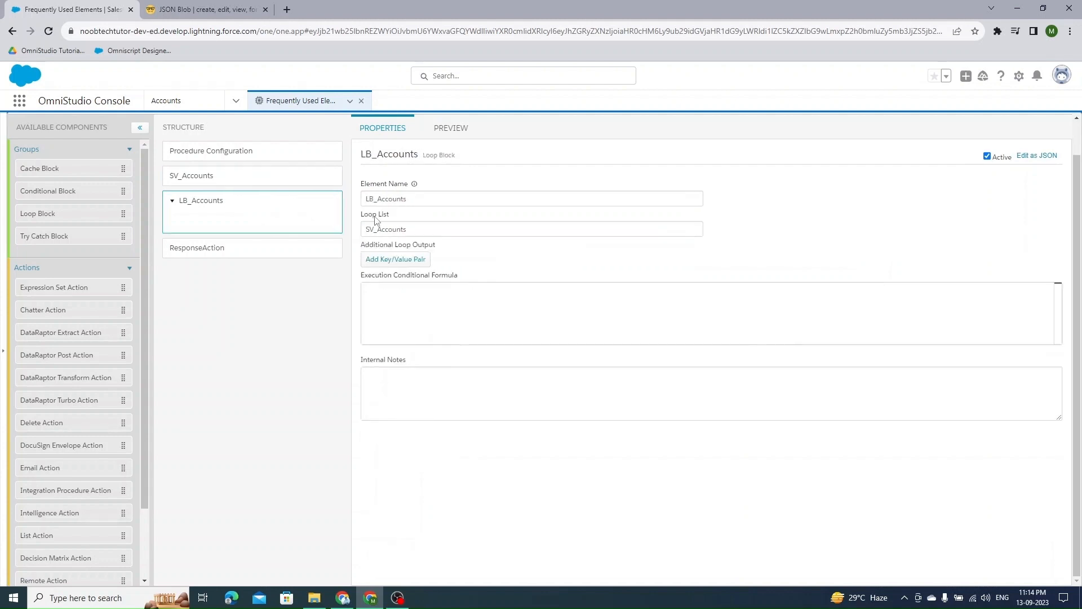
click(433, 230)
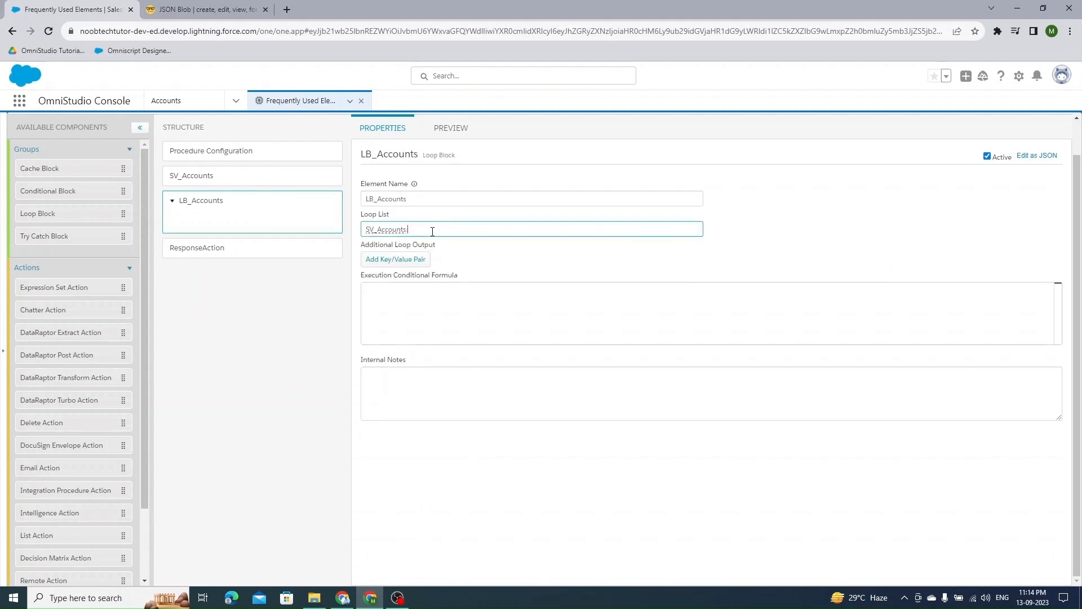
text(.)
key(ctrl+v)
click(229, 308)
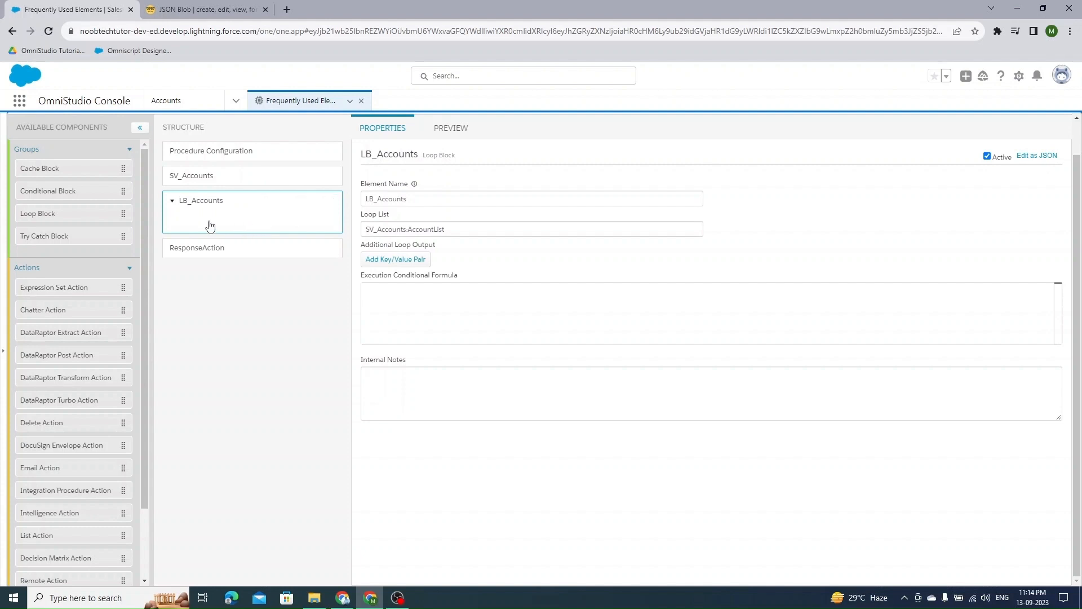
- Examine the first account object in SV_Accounts' JSON
click(226, 181)
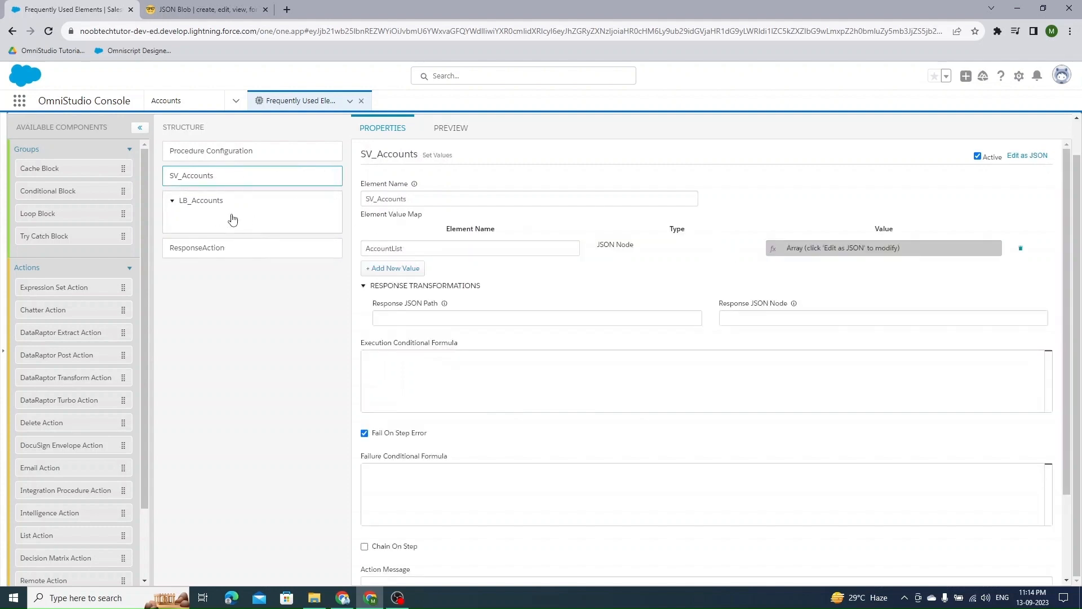
click(1028, 156)
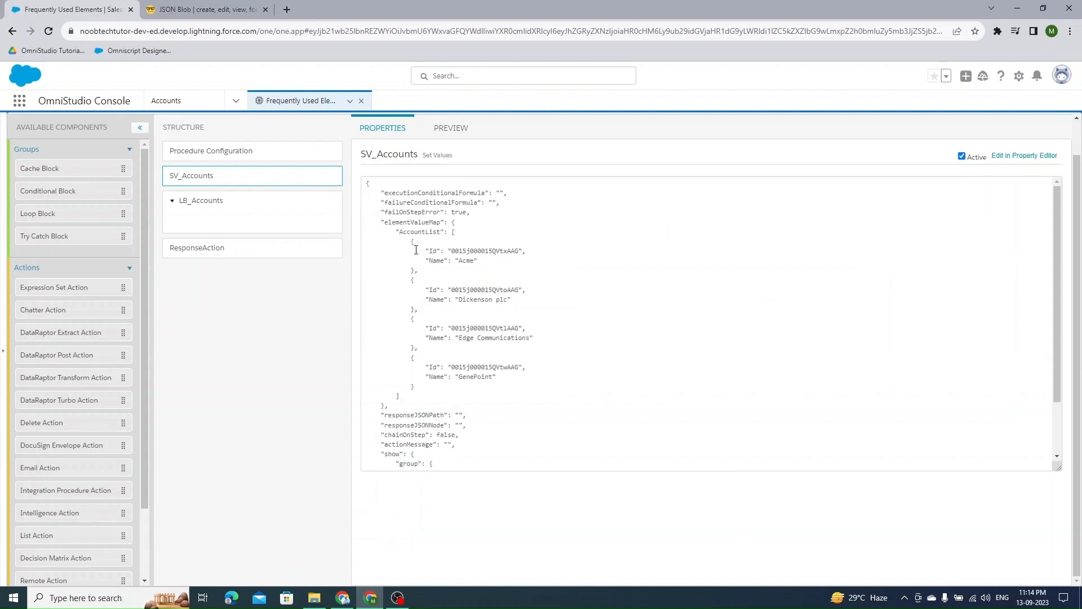
drag(410, 241, 415, 271)
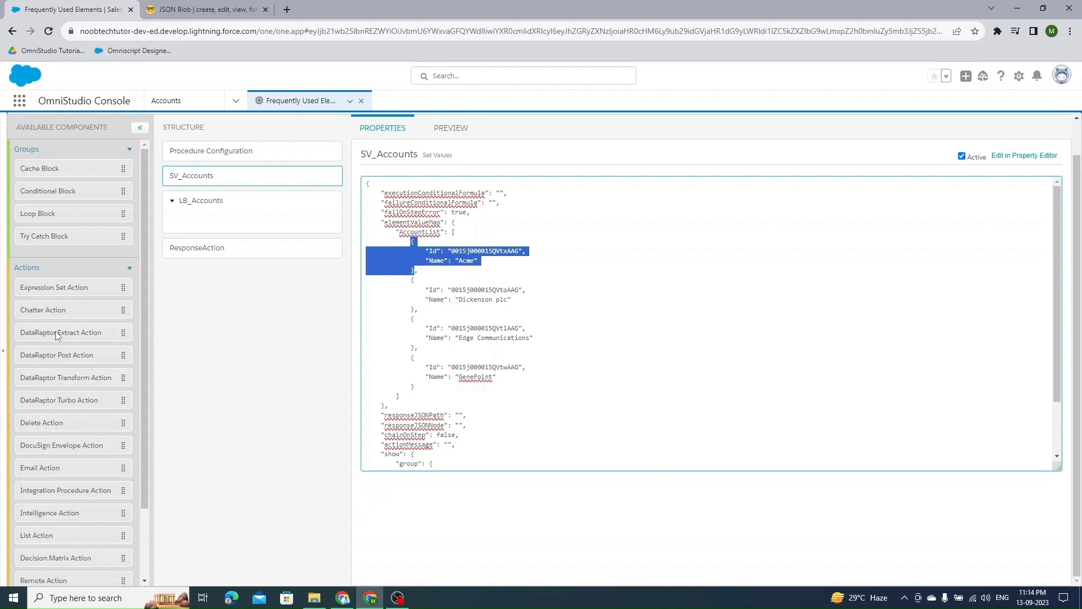
- Add a DataRaptor Extract Action inside LB_Accounts and name it DR_EXT_GetAccountDetails
drag(56, 335, 208, 224)
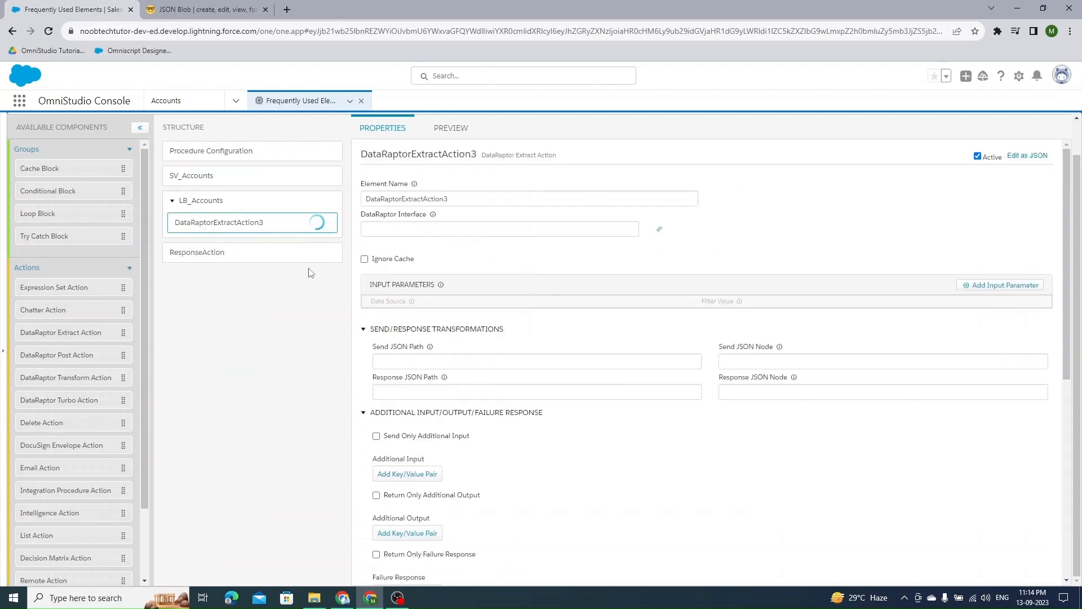
double_click(456, 200)
text(SV)
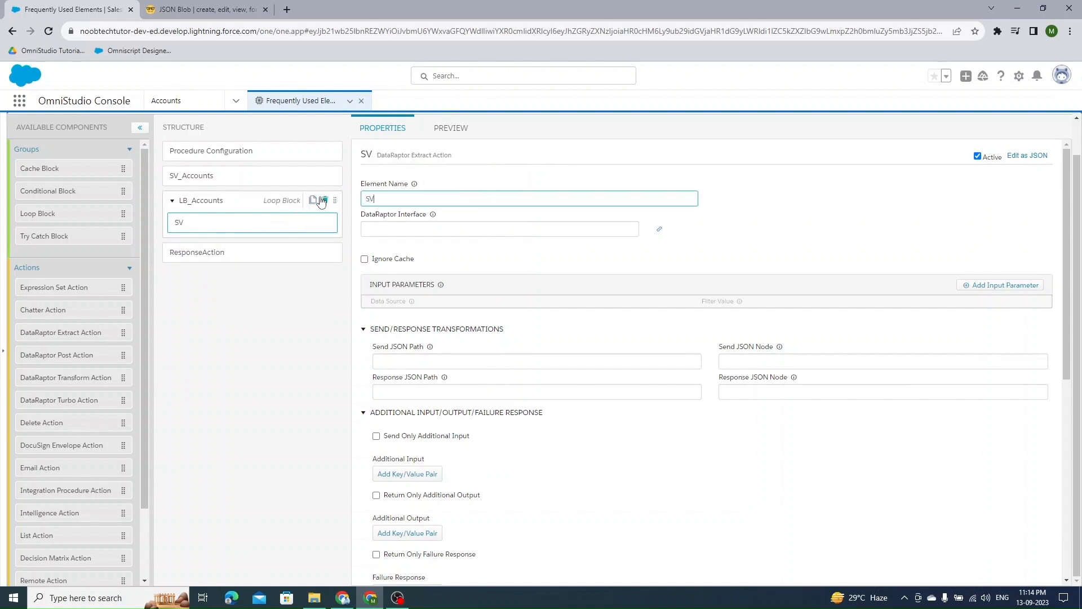
text(_GetAcc)
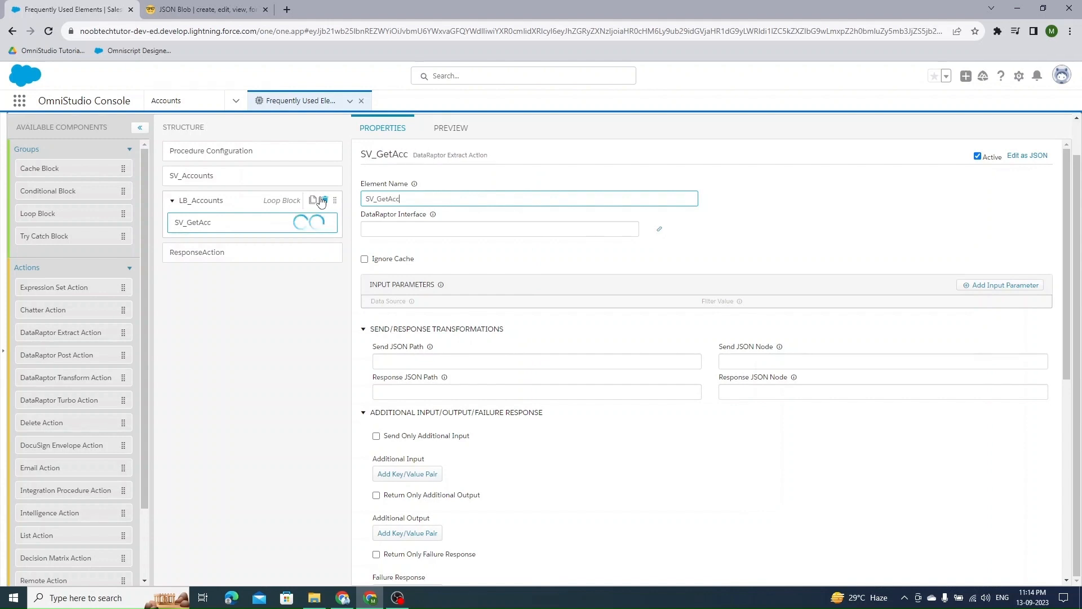
text(ountD)
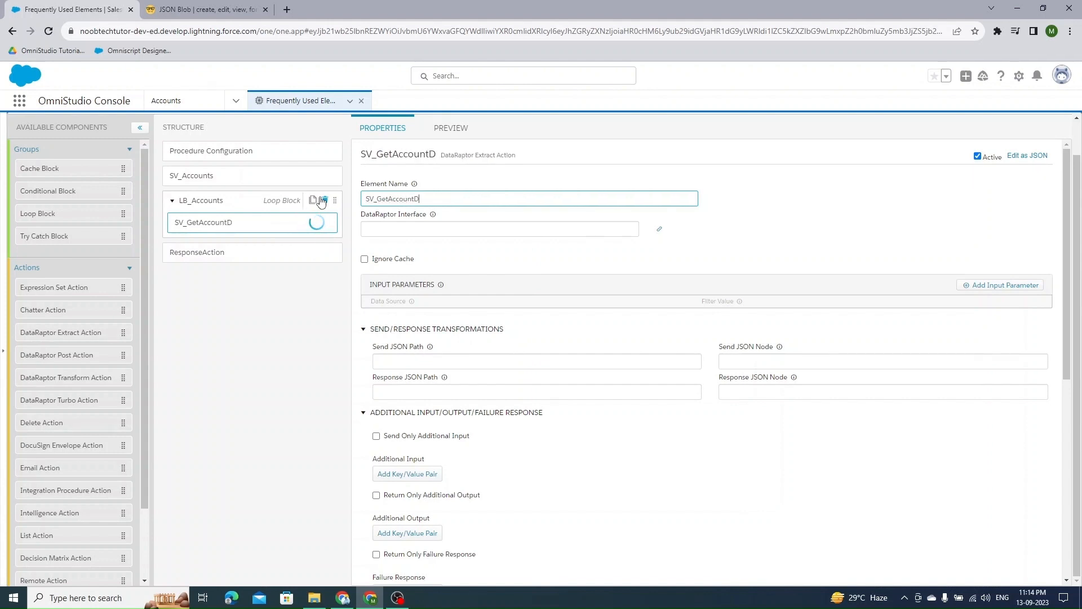
text(etails)
key(ctrl+a)
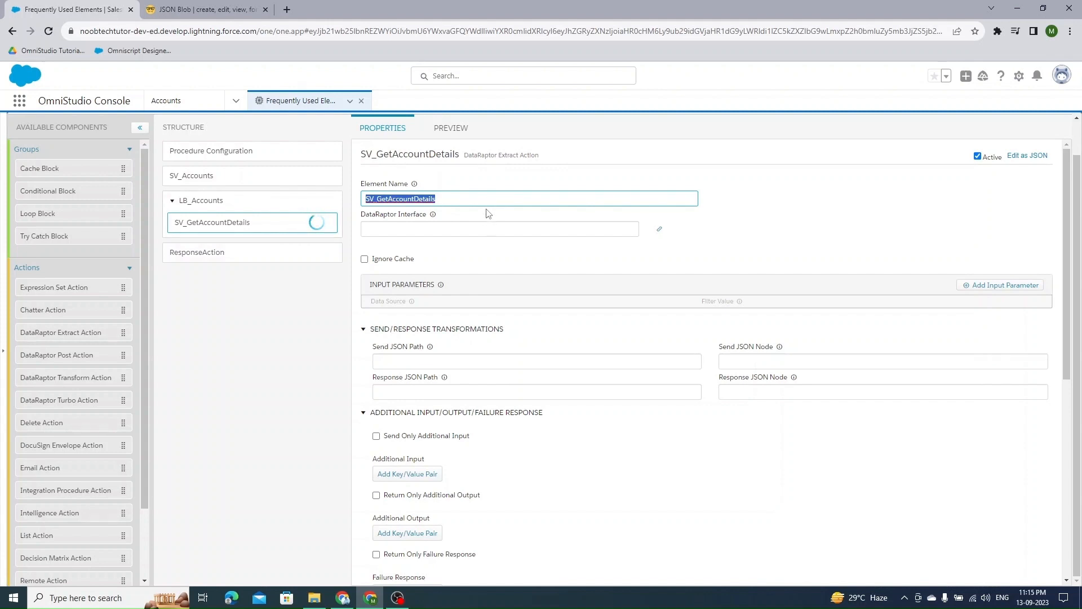
click(373, 200)
text(DR_EXT)
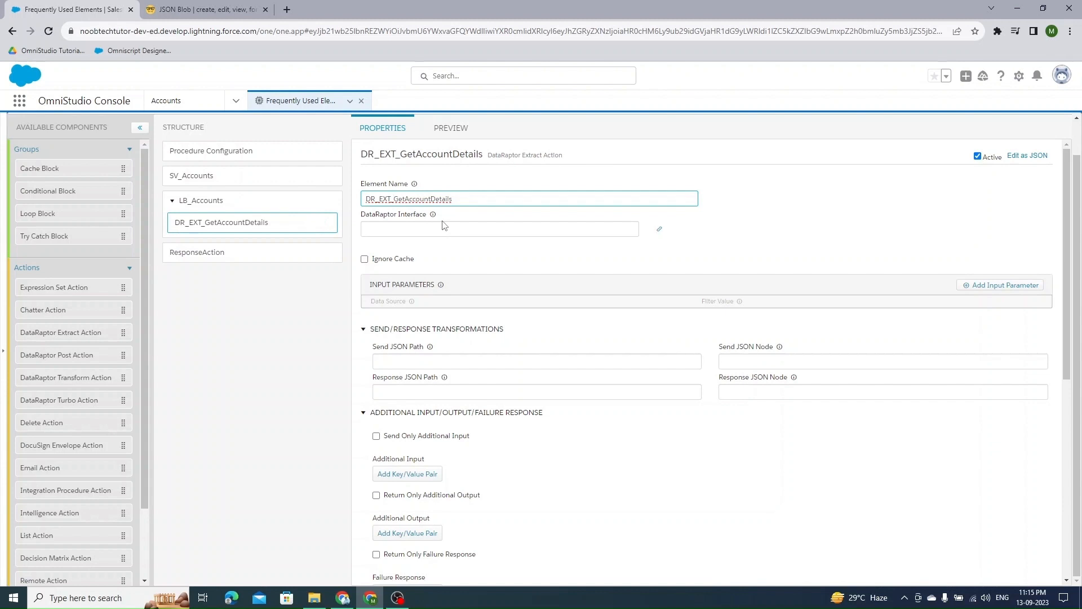
- Set the DataRaptor Interface of DR_EXT_GetAccountDetails to GetAccountDetails
click(443, 234)
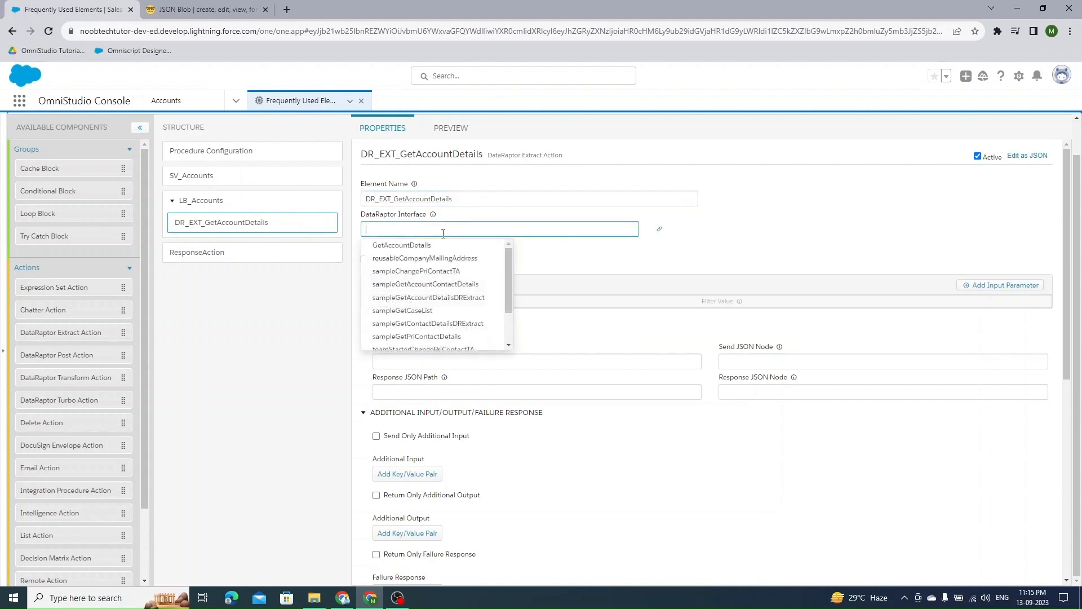
click(387, 250)
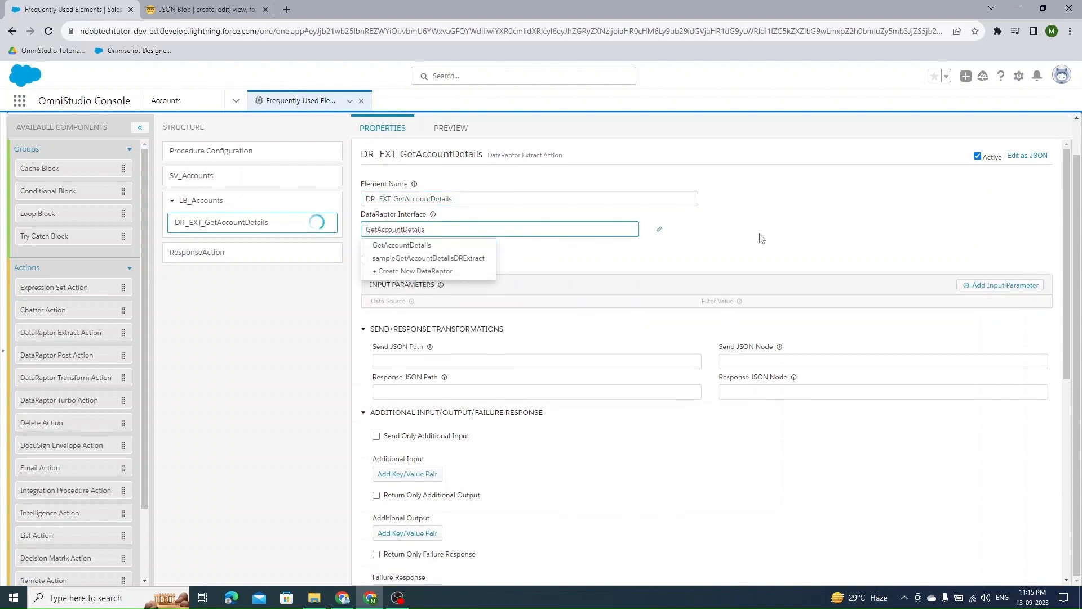
click(488, 246)
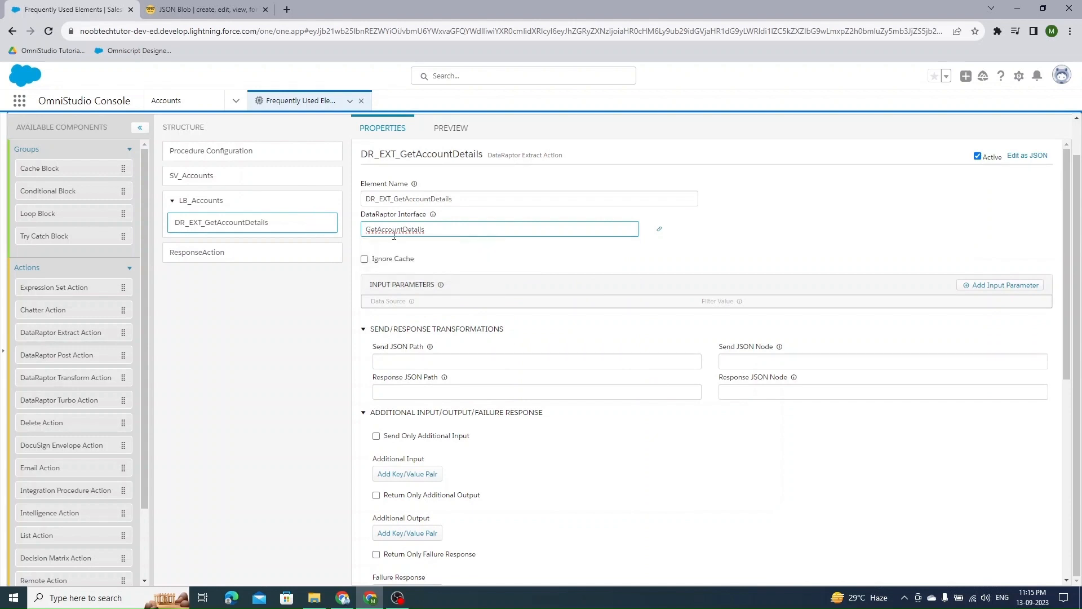
- Add an input parameter with the Filter Value AccountId, copied from the GetAccountDetails DataRaptor's filter
click(658, 232)
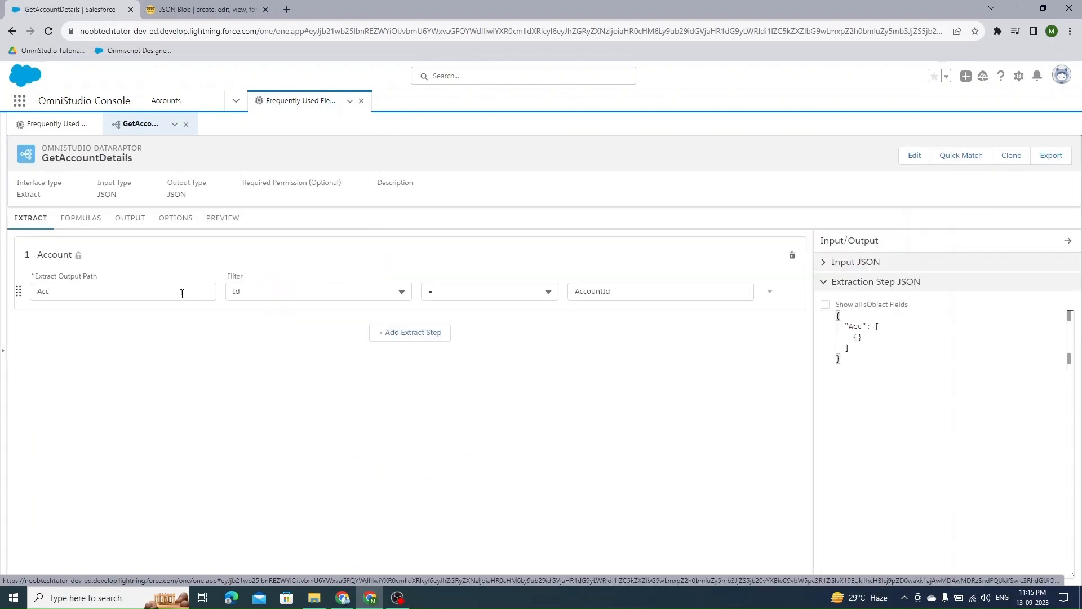
double_click(606, 290)
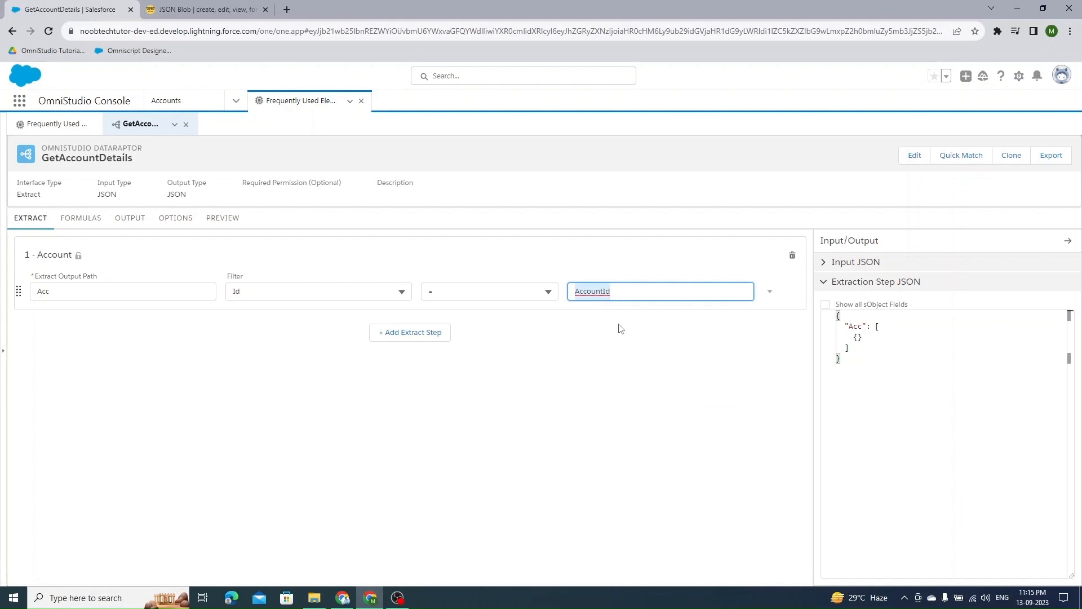
click(54, 124)
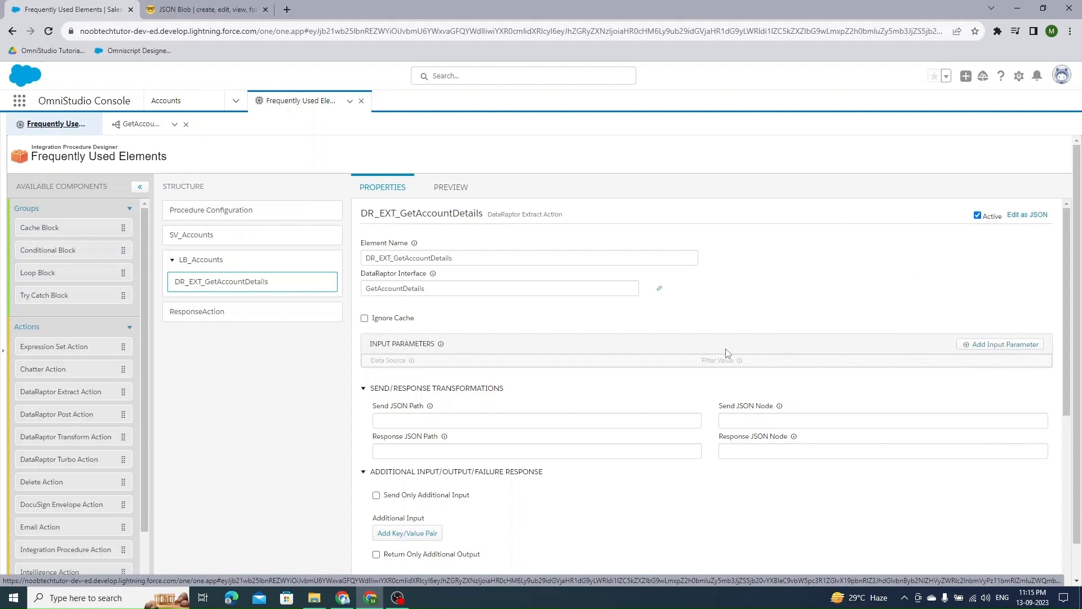
click(994, 345)
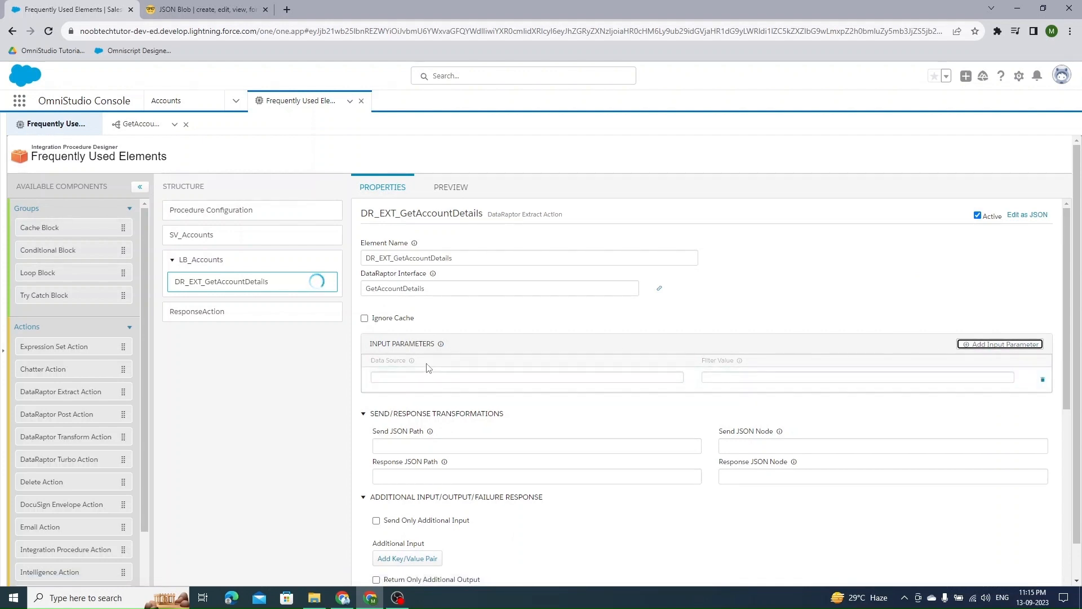
click(140, 124)
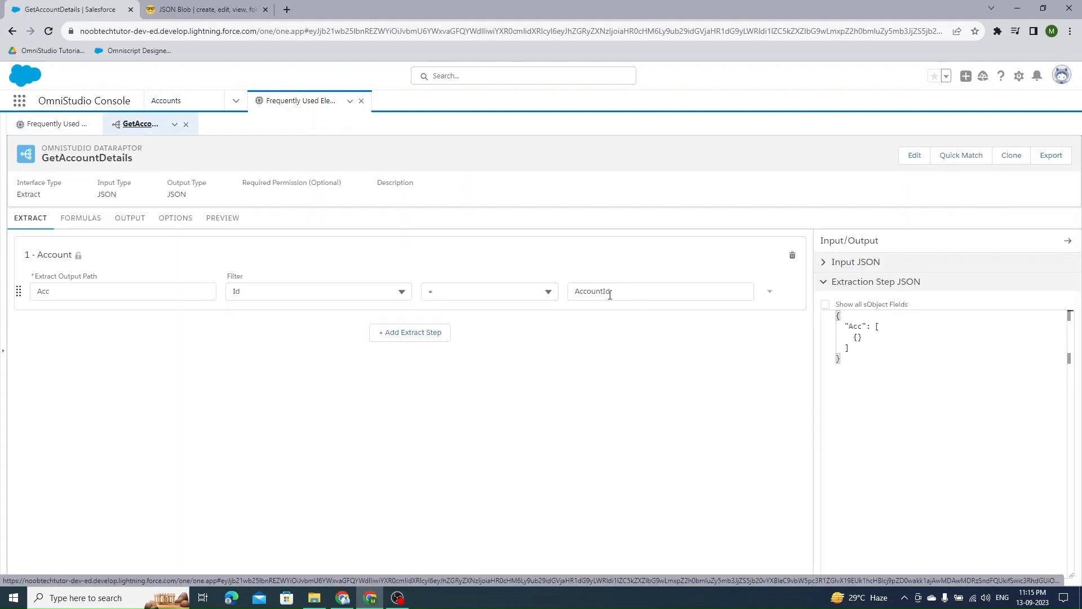
click(54, 124)
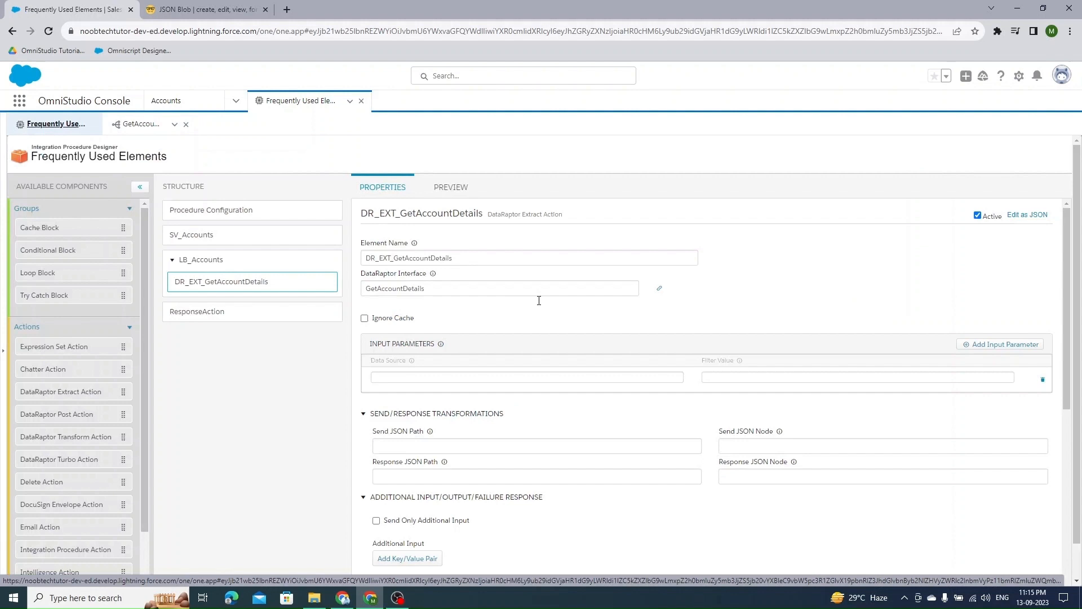
click(736, 379)
text(AccountId)
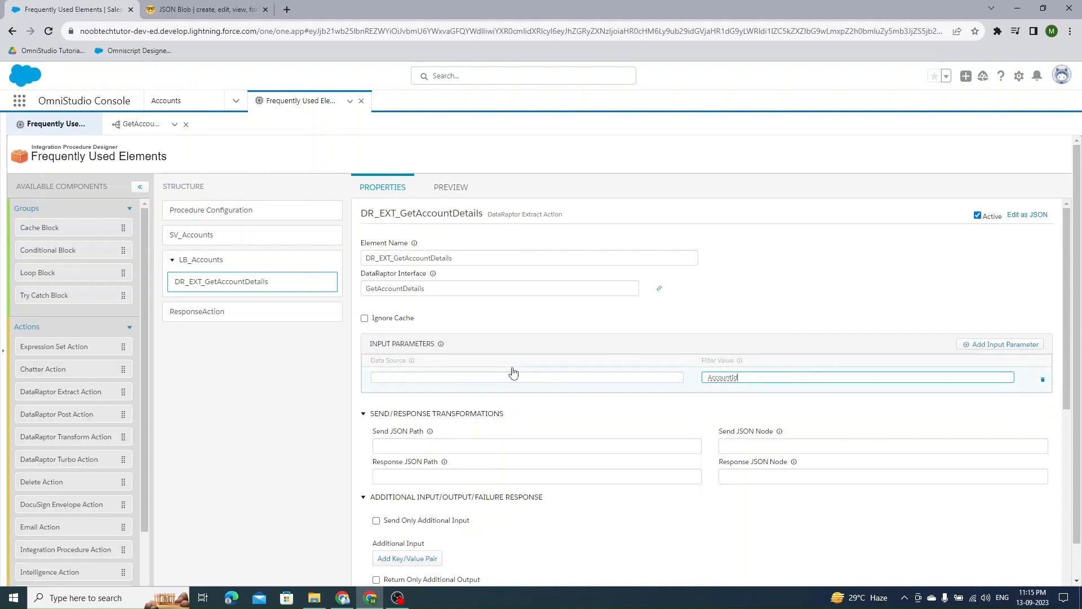
- Set the input parameter's Data Source to SV_Accounts:AccountList:Id, copying names from SV_Accounts and the sample JSON
click(212, 243)
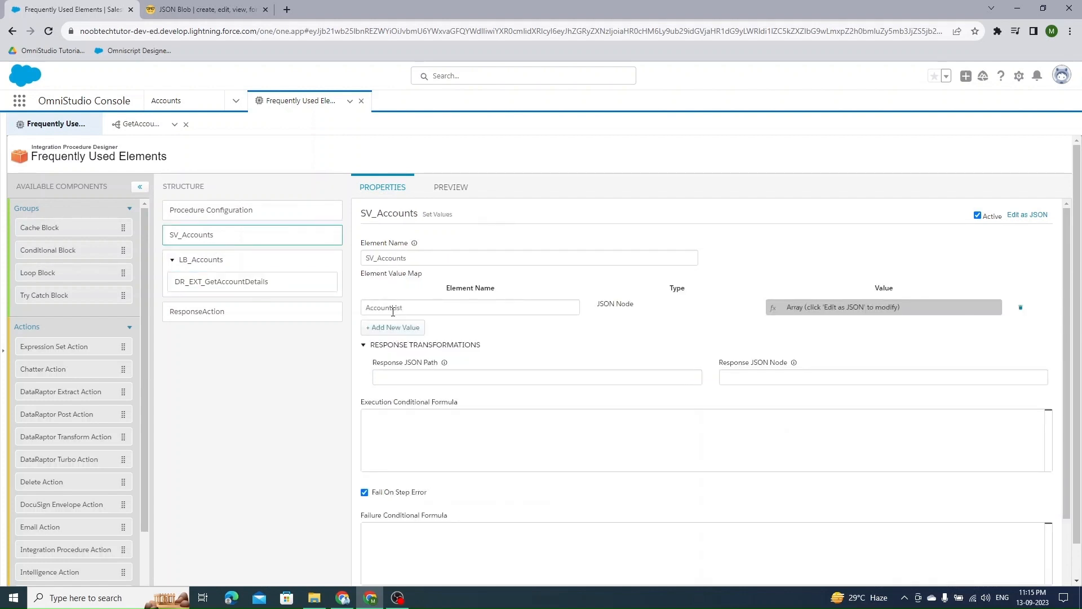
click(192, 7)
click(94, 193)
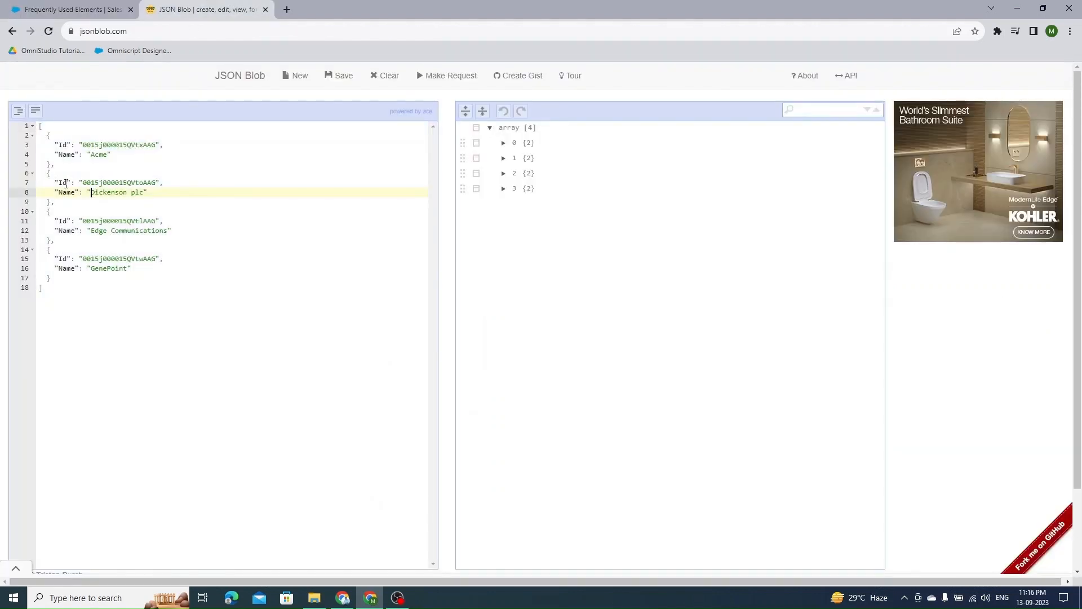
double_click(63, 182)
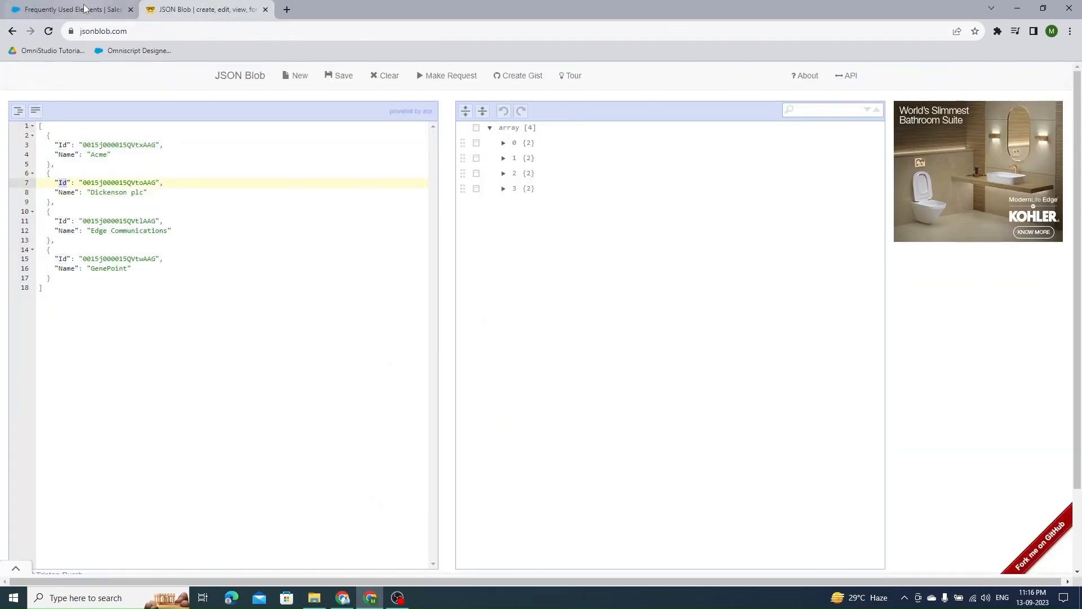
click(67, 9)
double_click(382, 258)
key(ctrl+c)
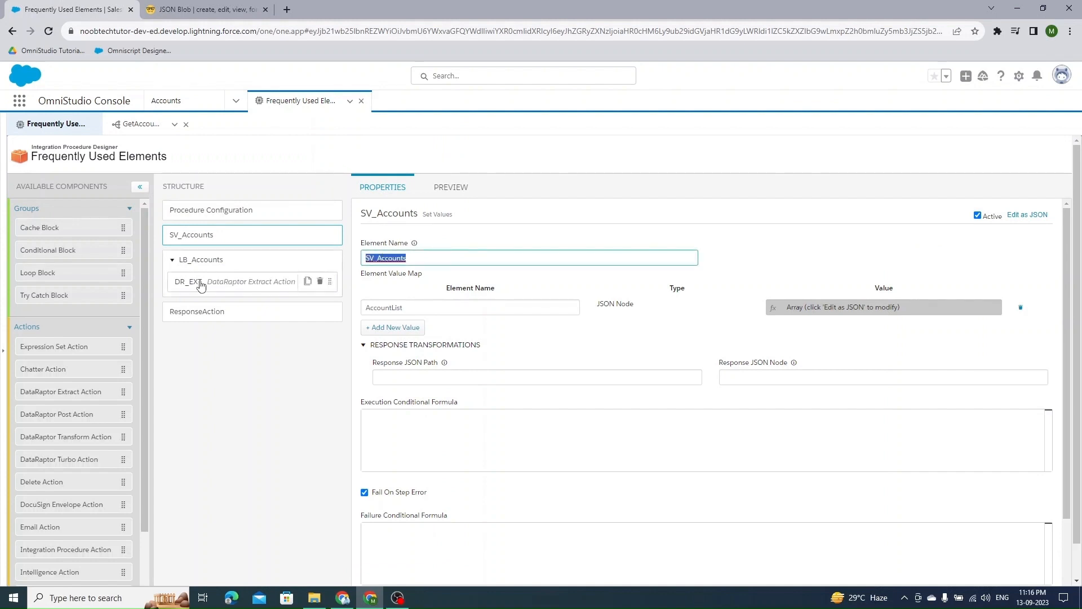
click(225, 281)
click(391, 376)
key(ctrl+v)
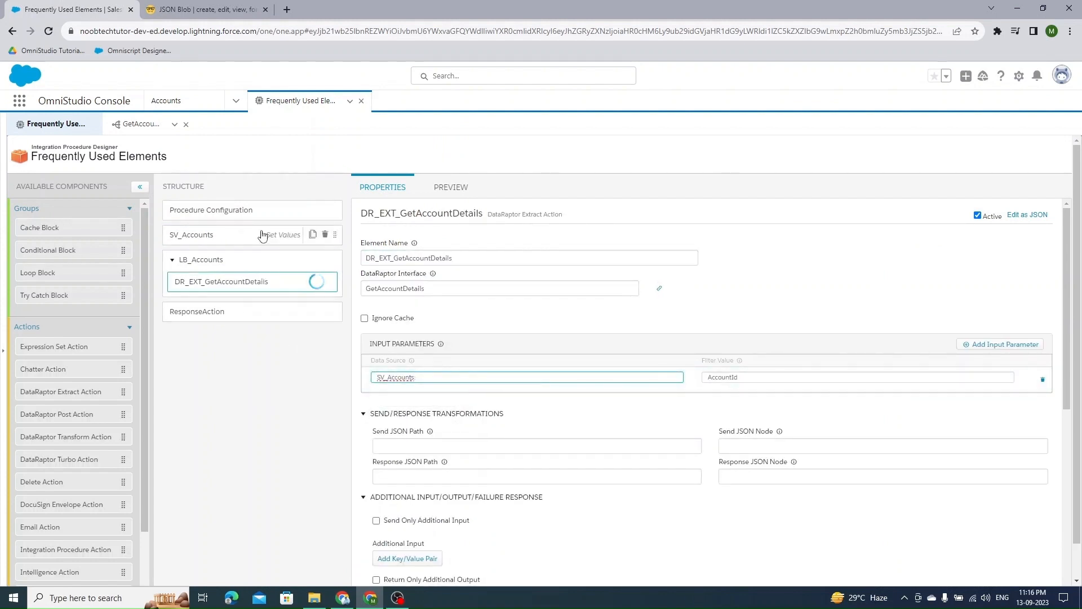
click(258, 236)
double_click(393, 308)
key(ctrl+c)
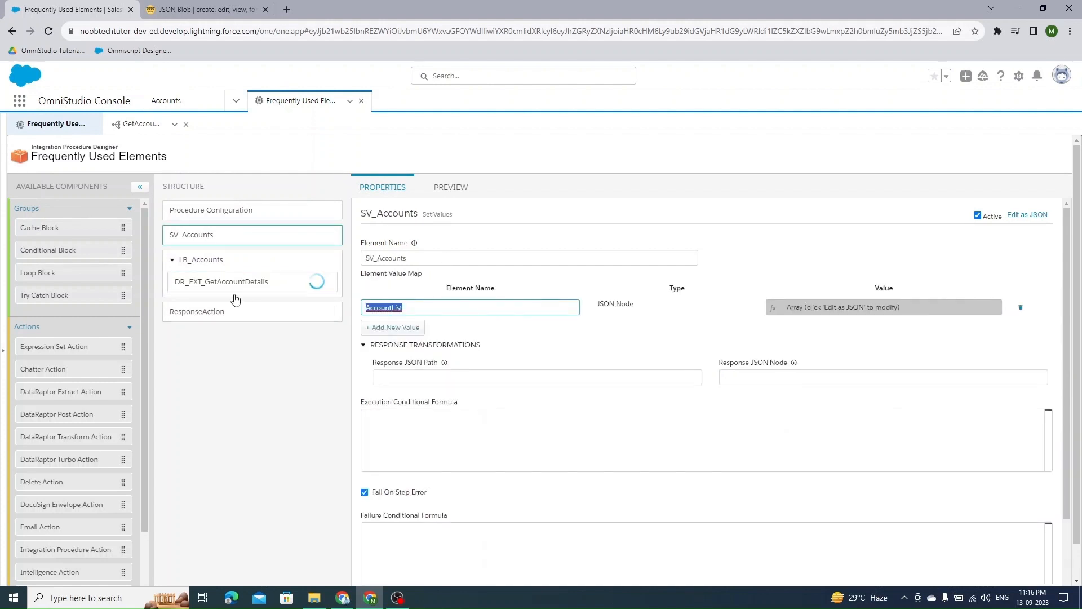
click(224, 281)
click(471, 377)
key(ctrl+v)
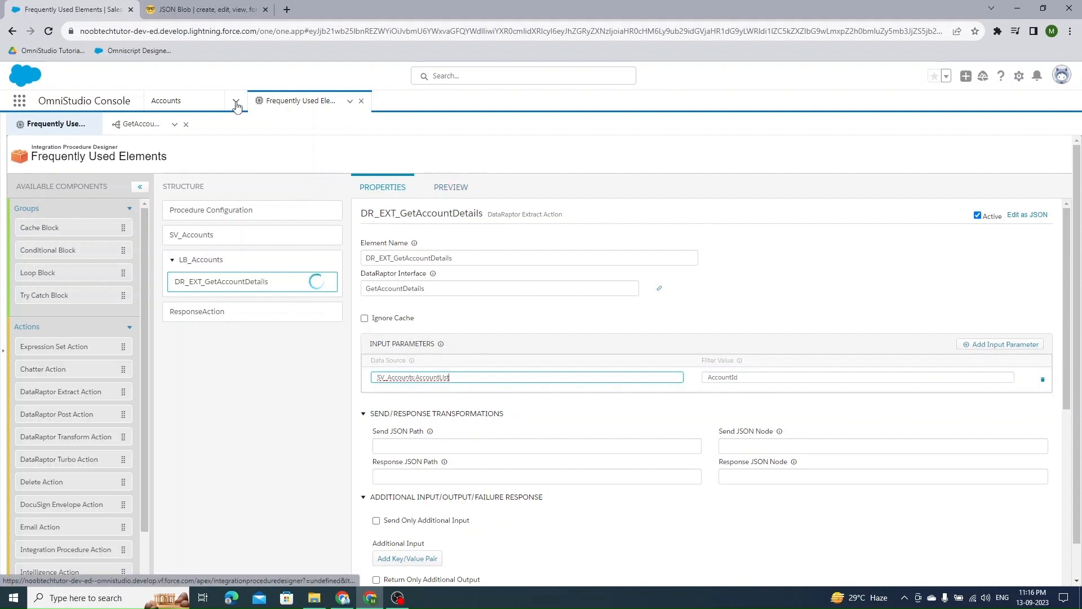
click(212, 7)
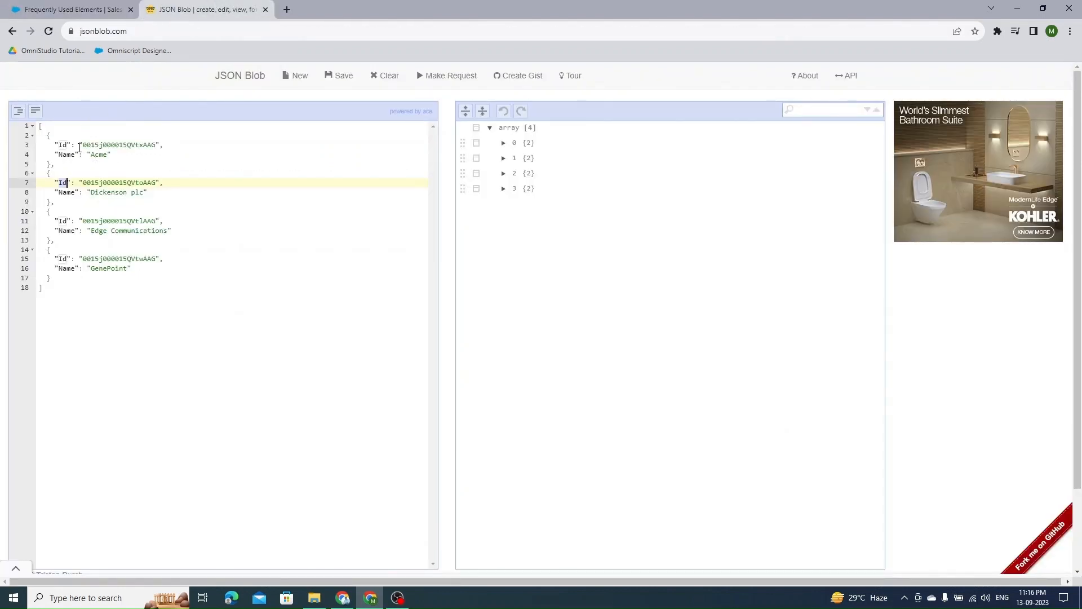
click(64, 145)
click(73, 10)
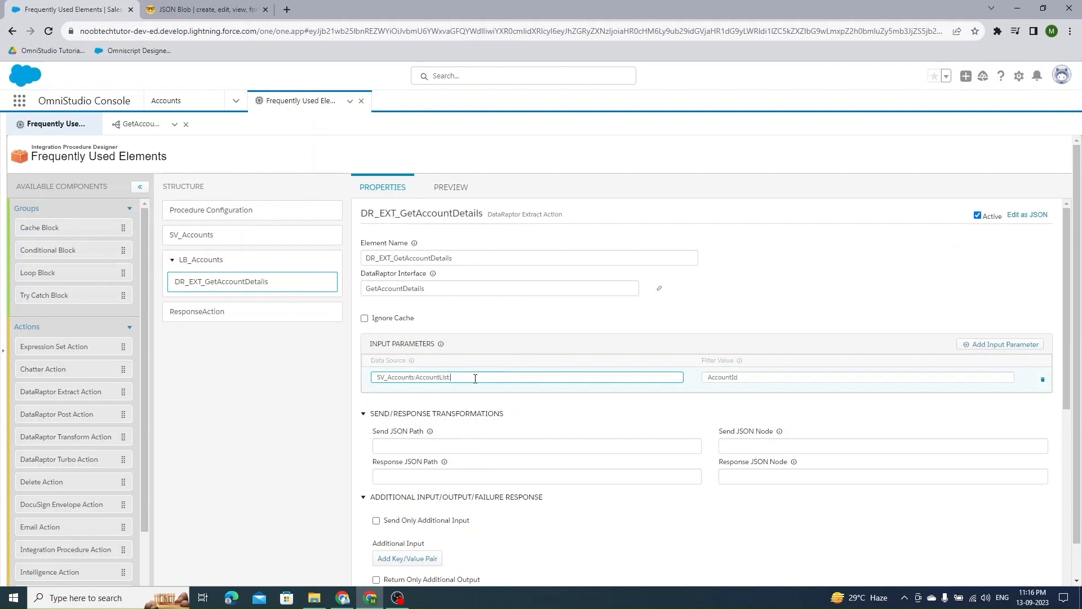
text(:Id)
click(629, 331)
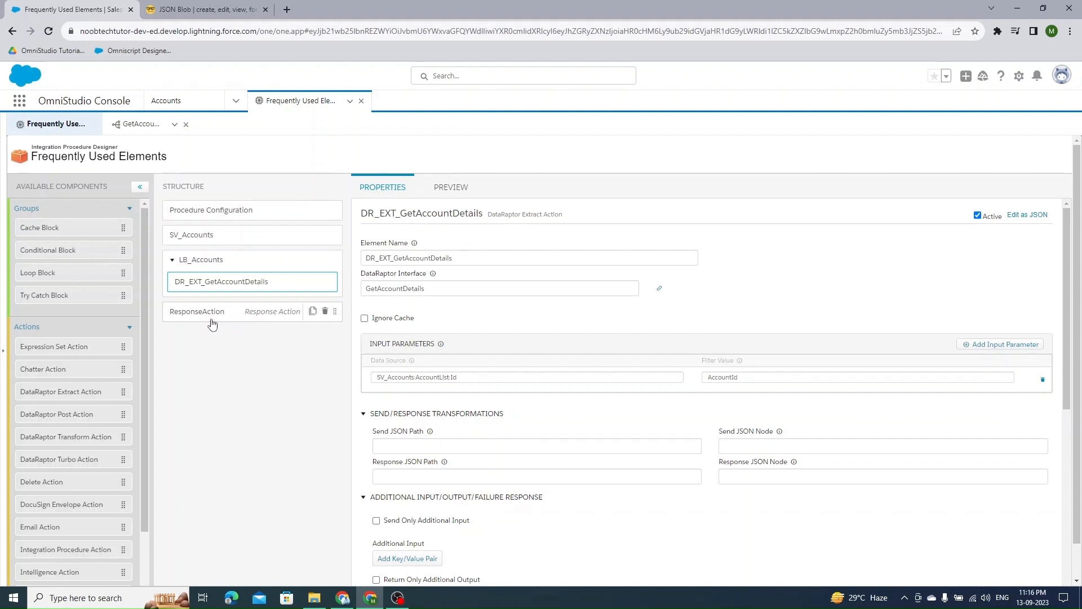
- In ResponseAction, add an additional output AccountDetails with the value %LB_Accounts%, copying the loop block's name
click(216, 267)
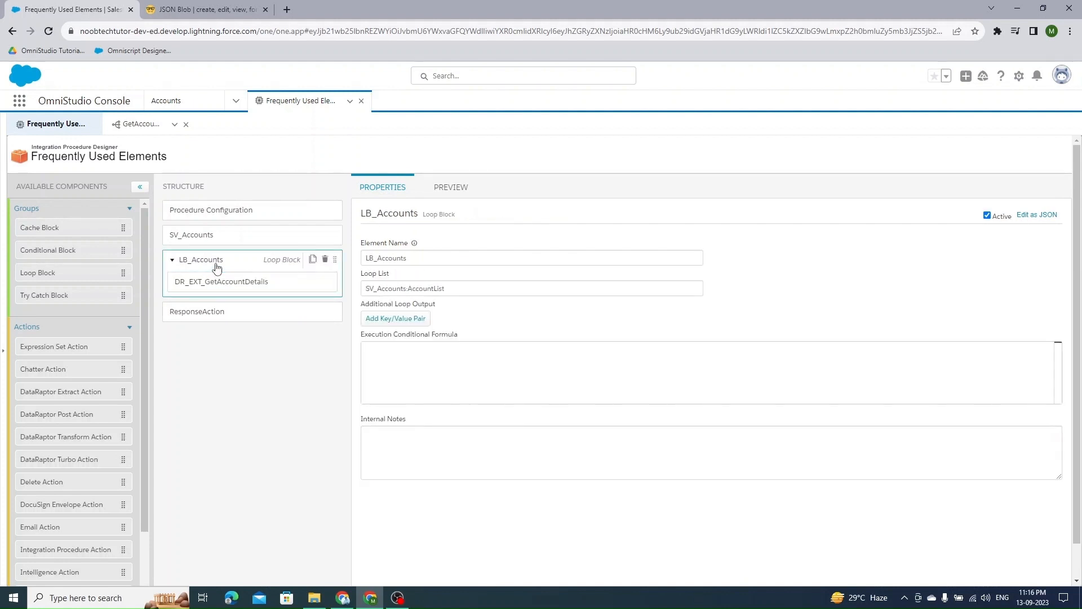
double_click(412, 258)
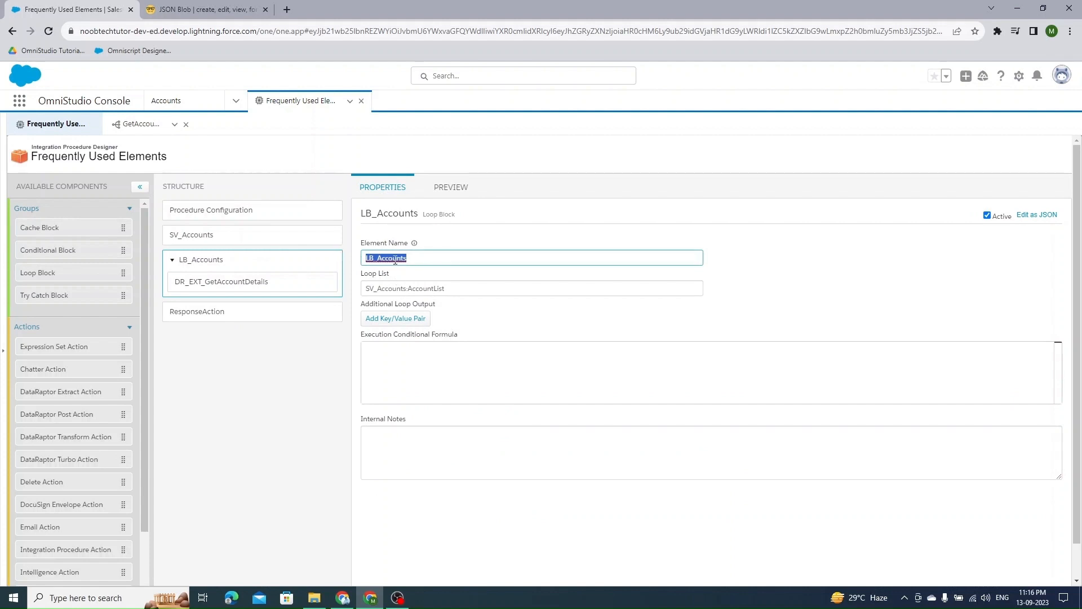
click(228, 316)
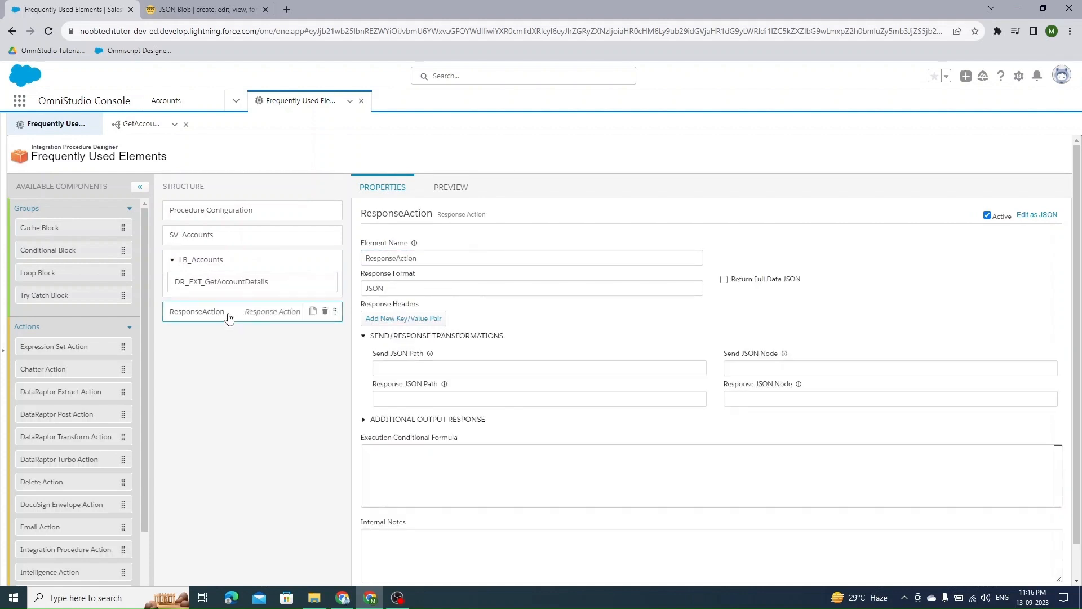
click(381, 418)
click(411, 481)
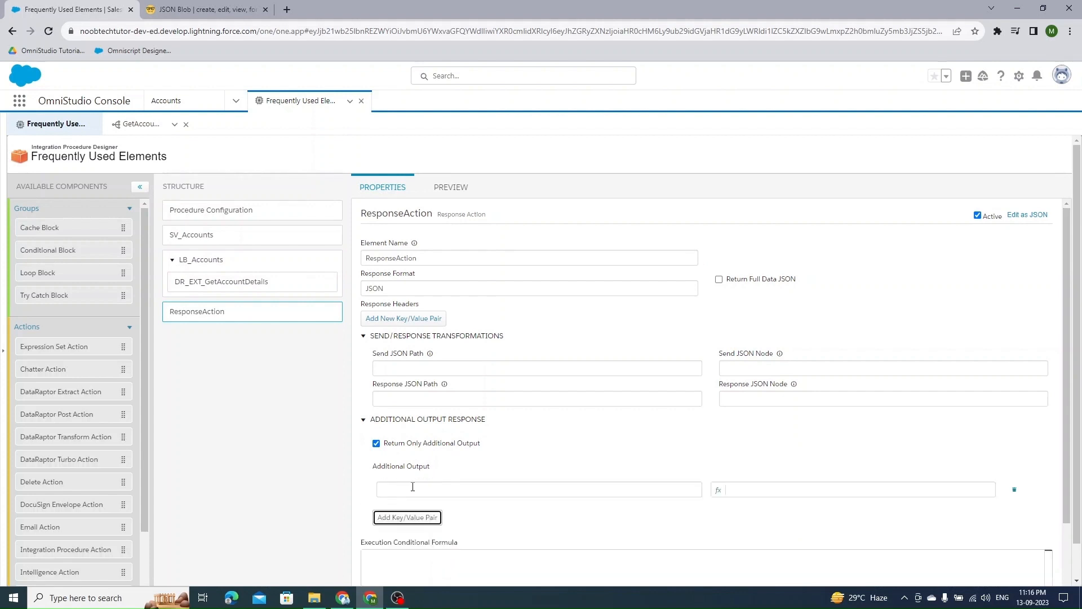
scroll(369, 454, down, 1)
click(405, 452)
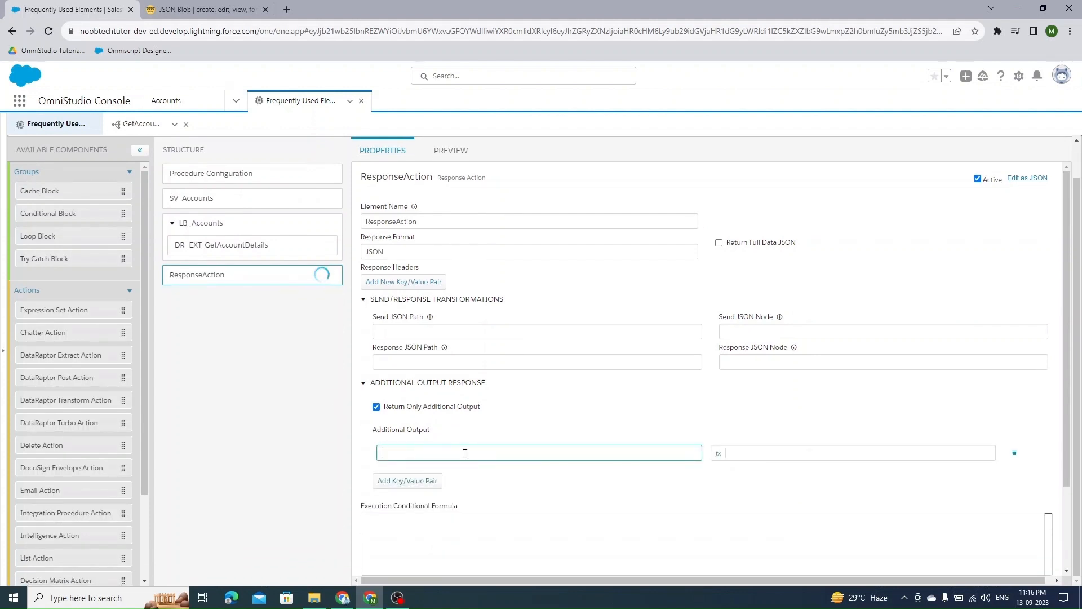
text(AccountDetails)
click(848, 453)
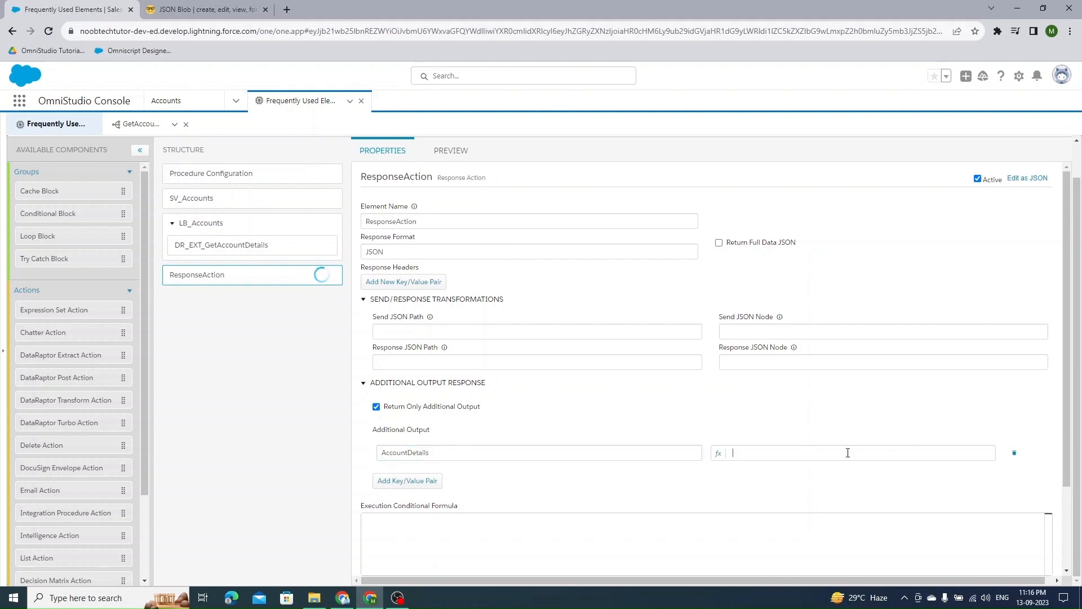
text(%LB_Accounts%)
- Execute the integration procedure in Preview and review the response and debug log
click(442, 162)
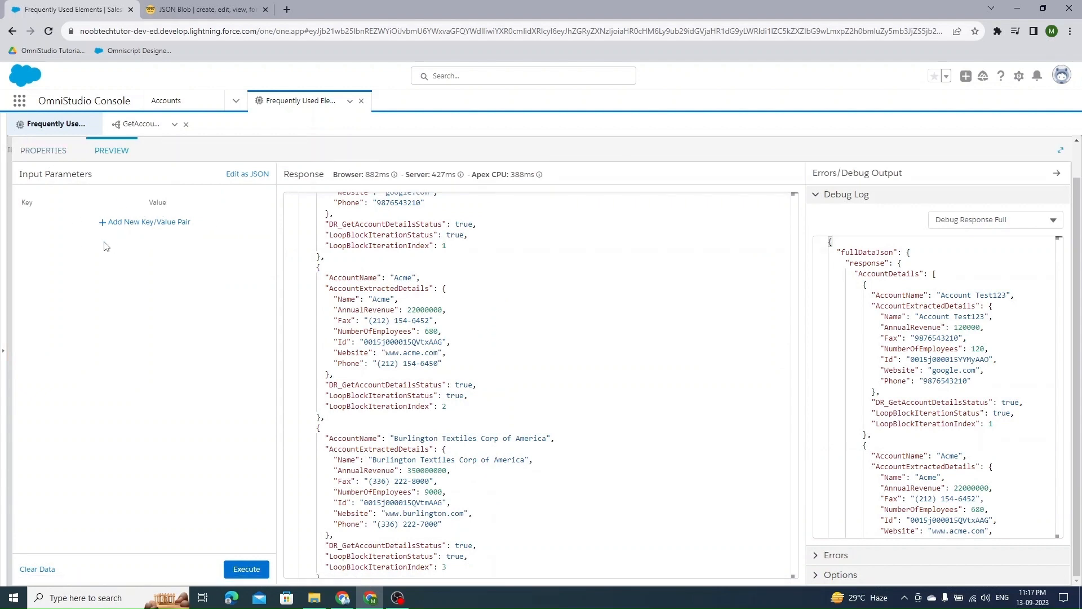
scroll(241, 368, up, 1)
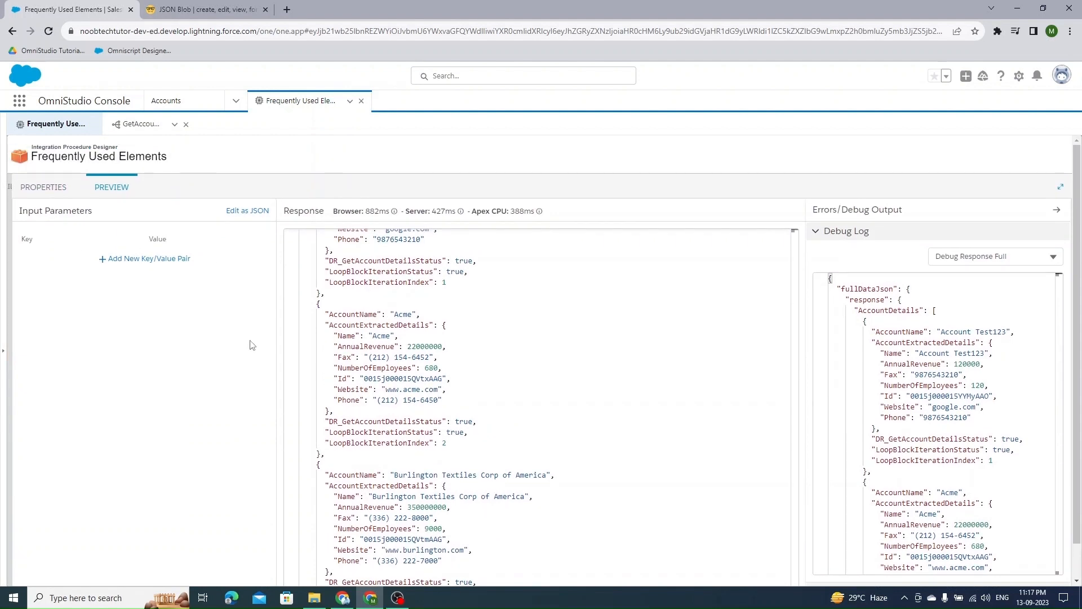
scroll(200, 372, down, 1)
click(248, 570)
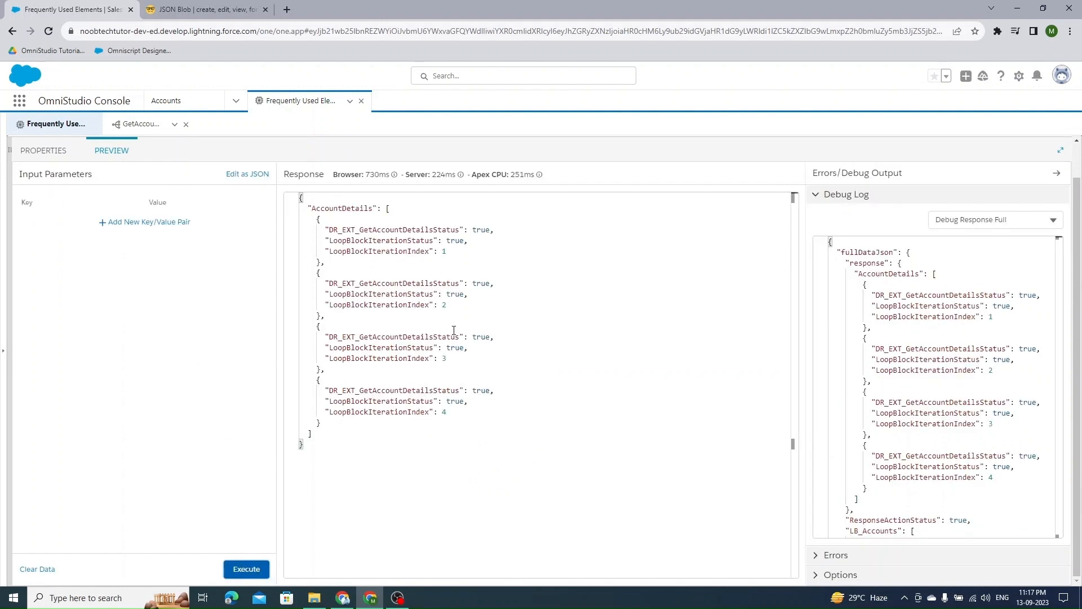
scroll(933, 394, down, 5)
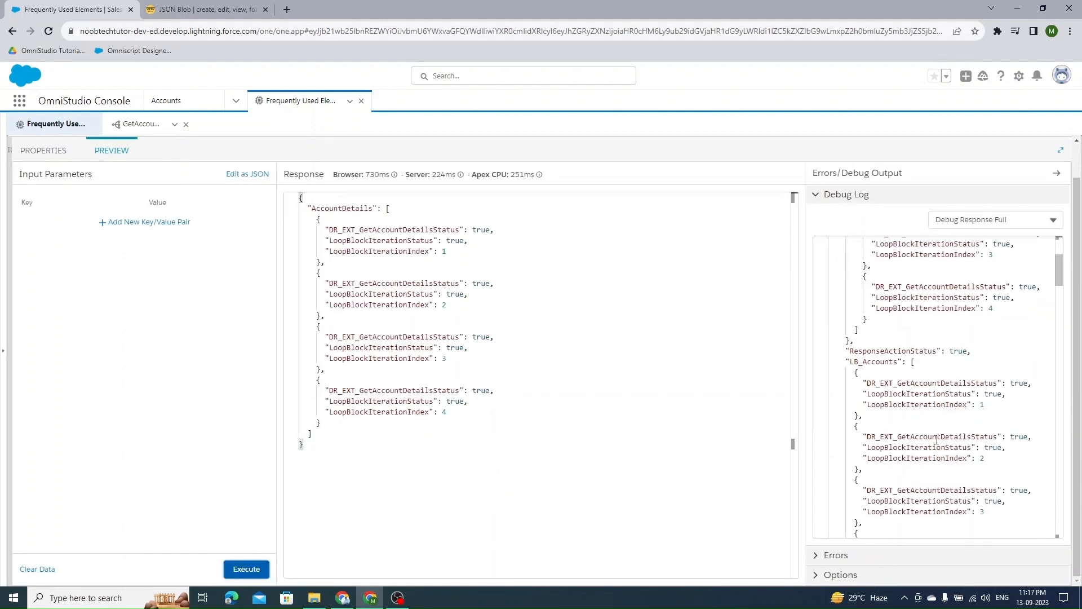
scroll(933, 433, down, 1)
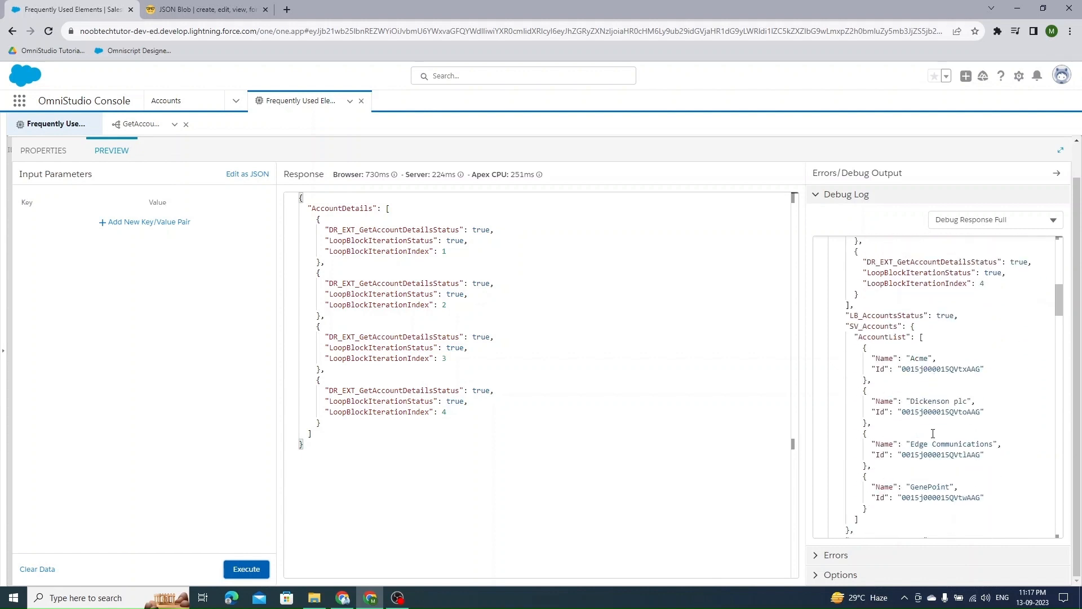
scroll(918, 410, down, 2)
scroll(918, 409, down, 1)
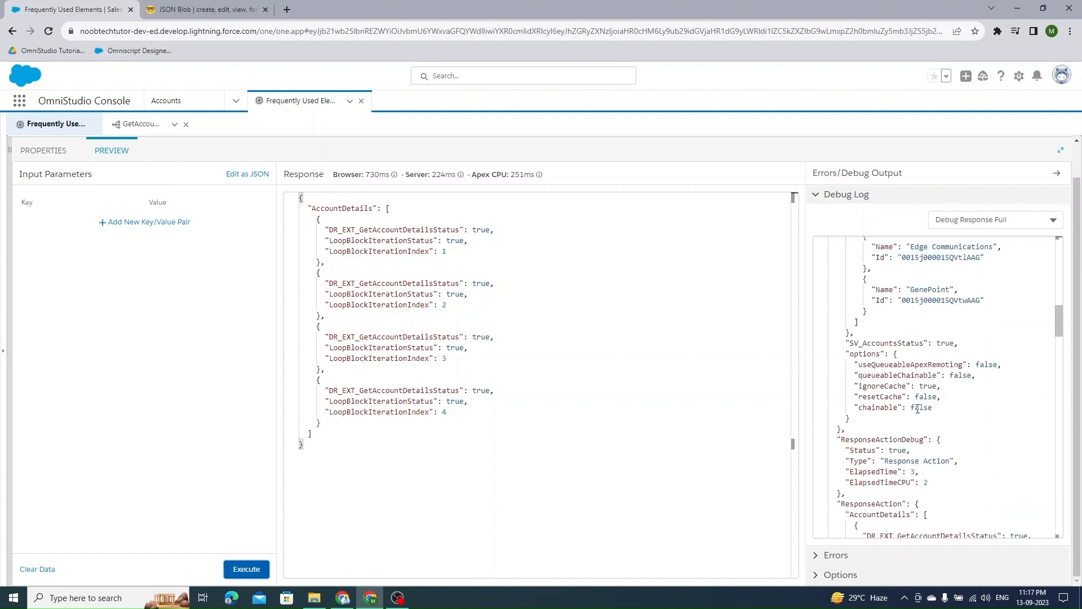
scroll(917, 409, up, 3)
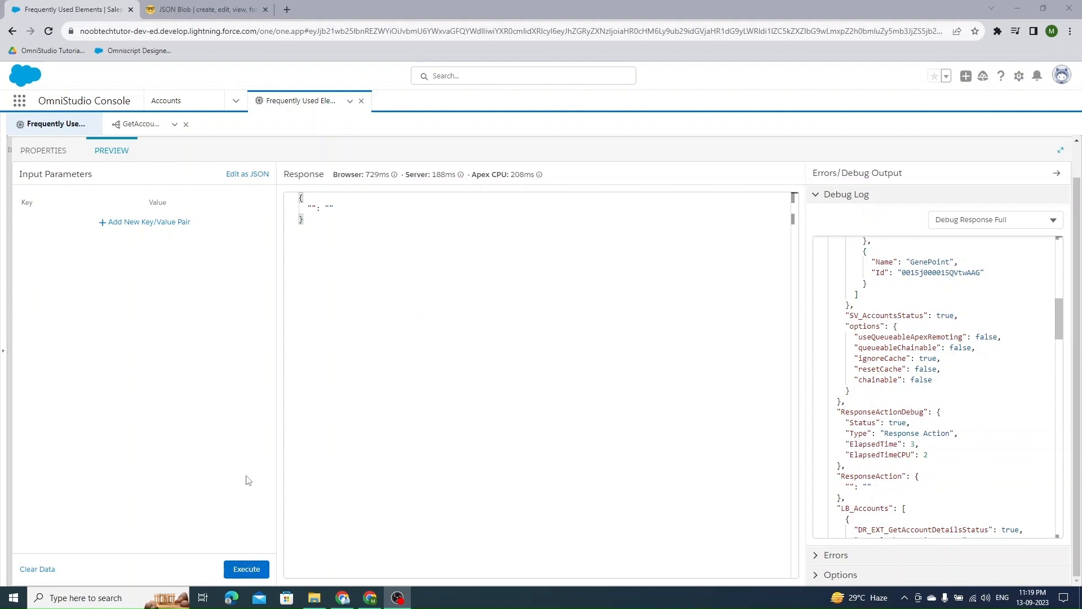
- Execute the preview again and switch back to the JSON Blob tab
click(254, 574)
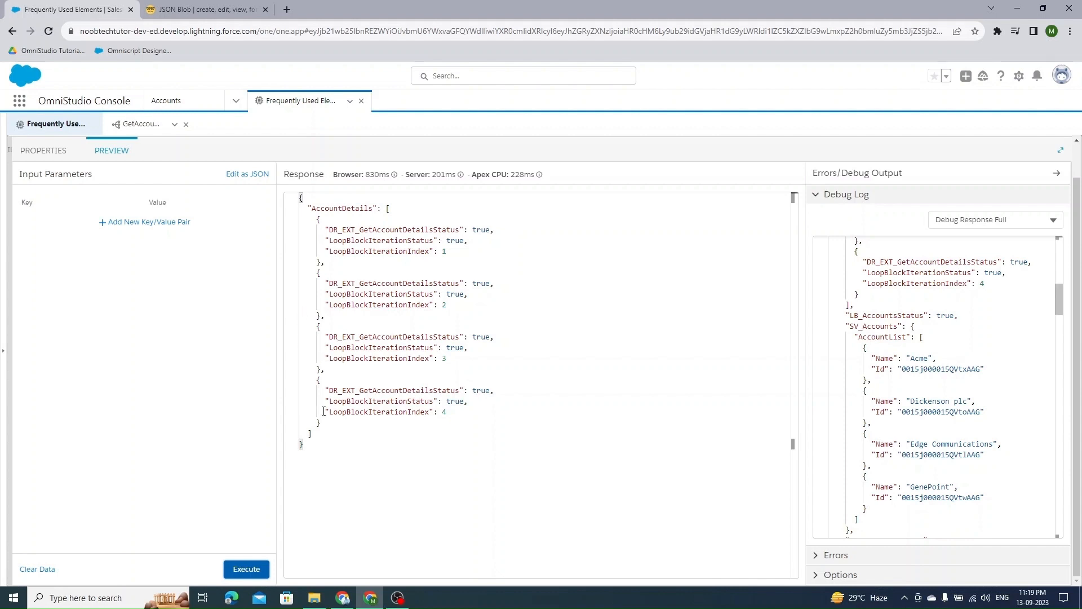
click(171, 10)
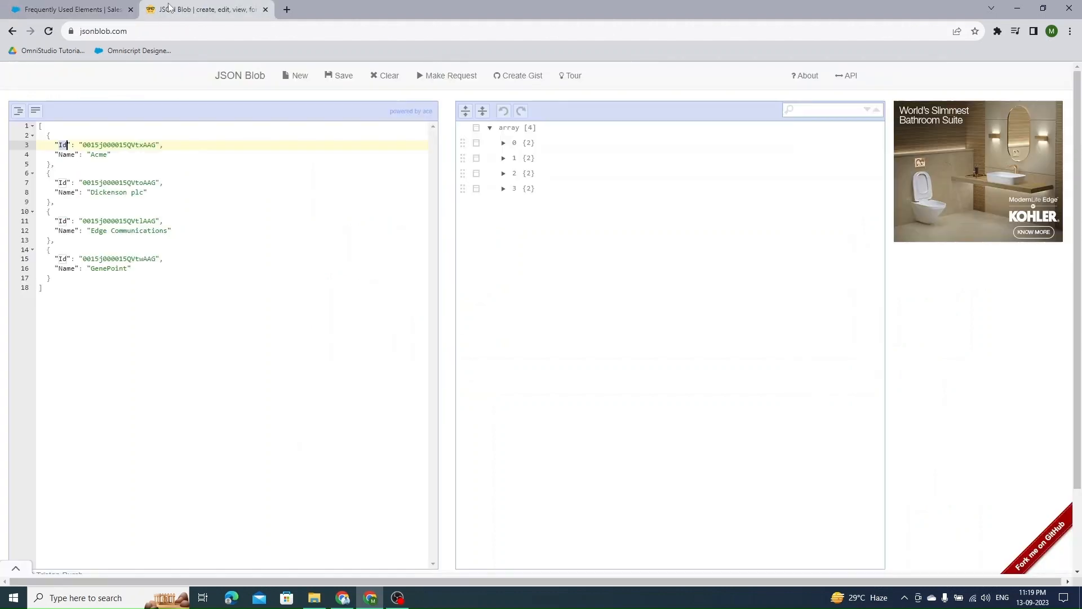
- In LB_Accounts, add an additional loop output AccountDetails with the value %DR_EXT_GetAccountDetails%, copying the extract action's name
click(84, 10)
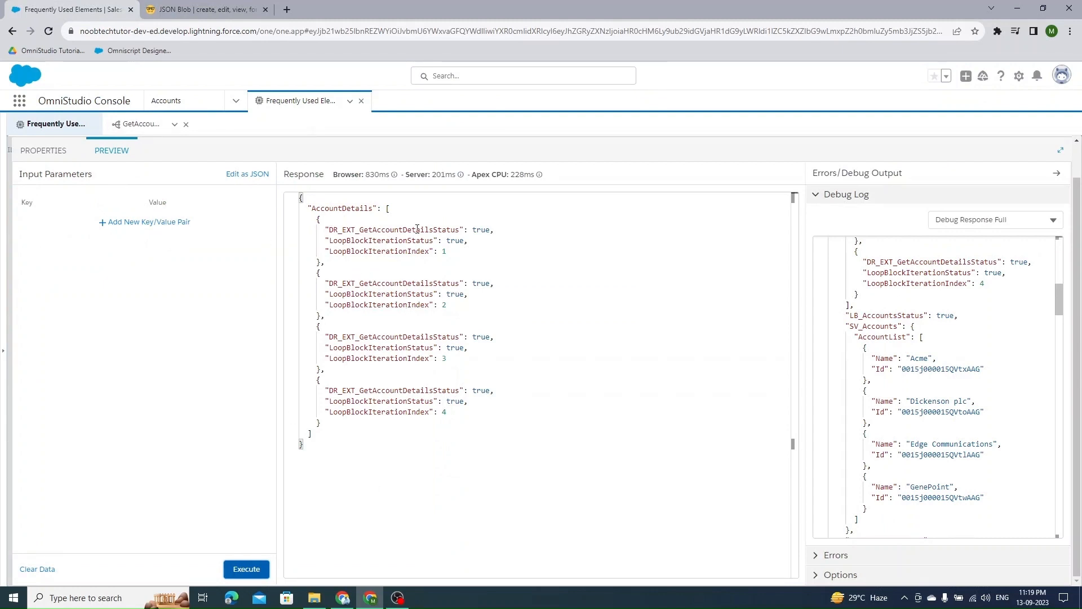
click(45, 151)
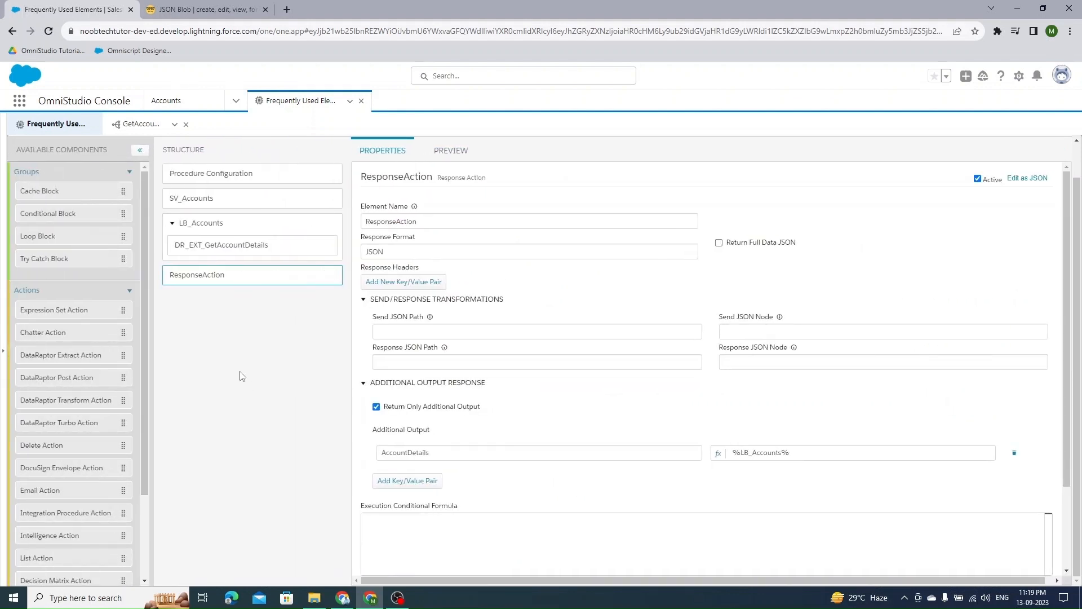
click(216, 243)
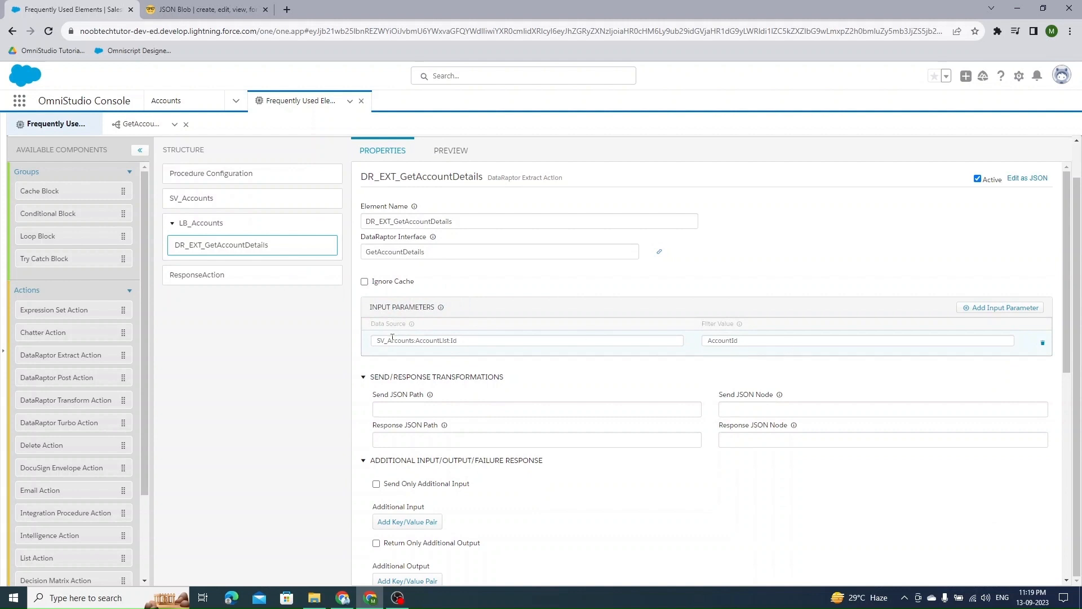
click(215, 226)
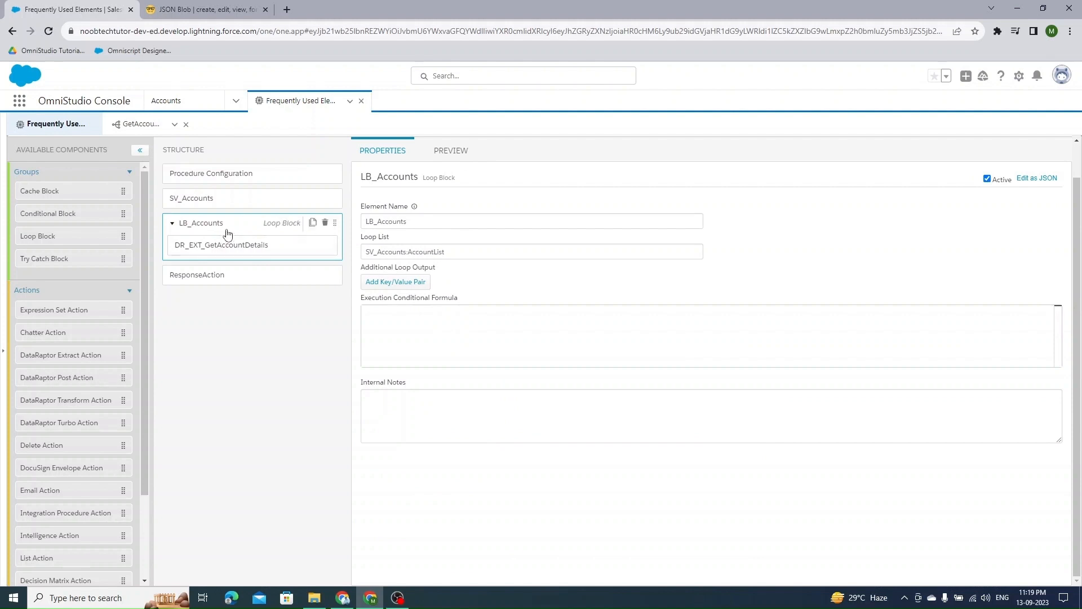
click(394, 282)
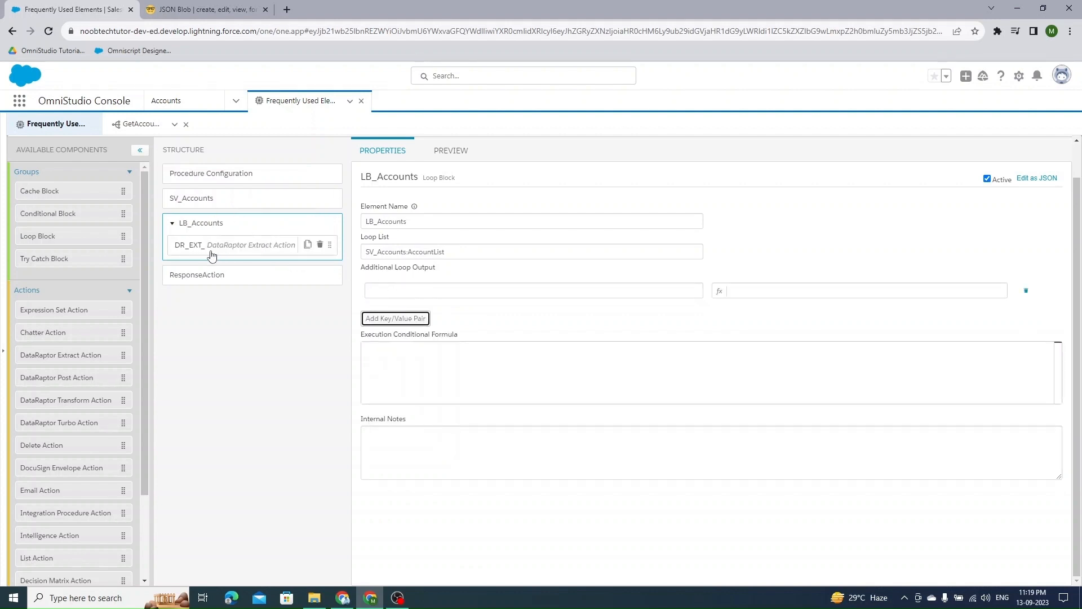
click(215, 249)
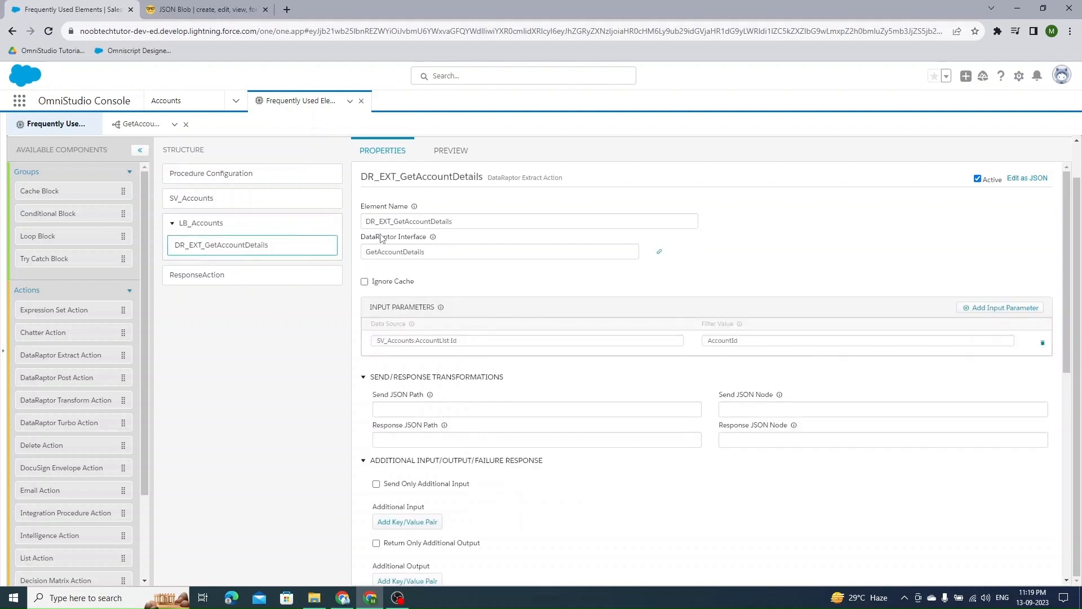
drag(453, 222, 367, 227)
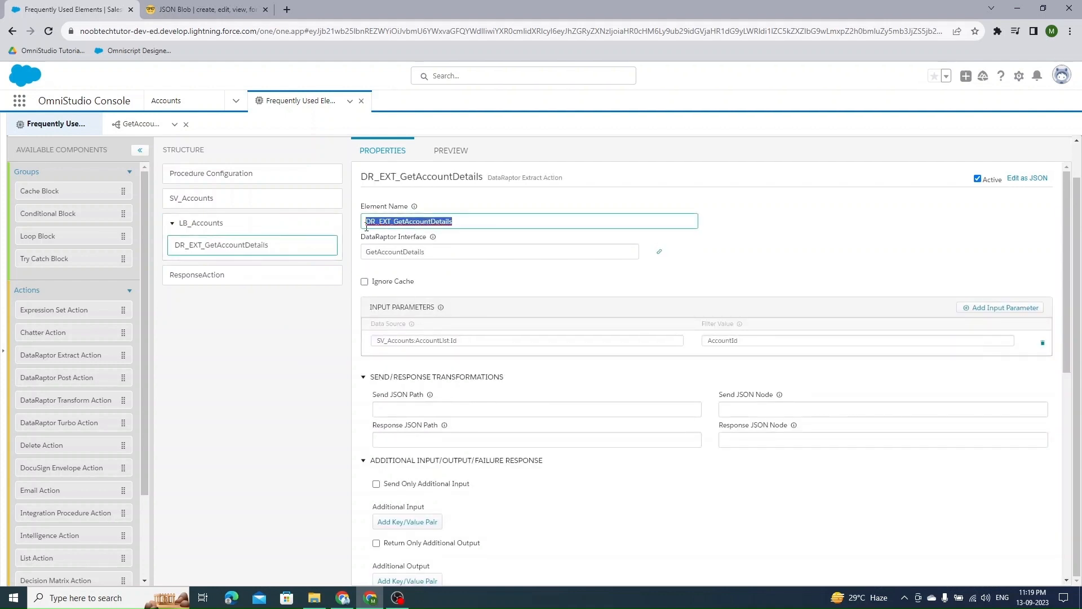
click(232, 228)
click(395, 290)
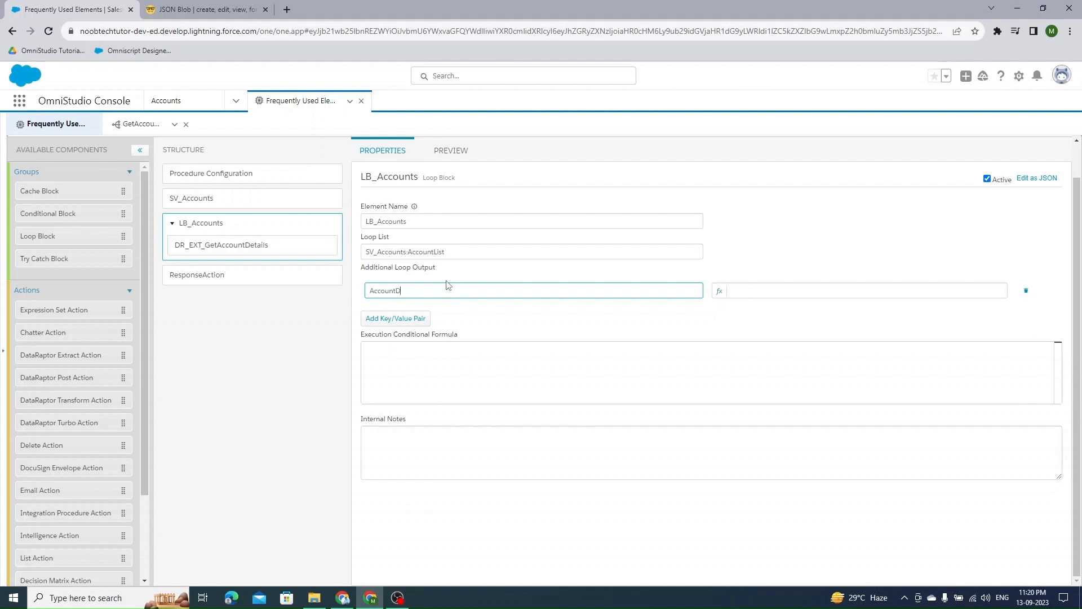
text(AccountDetails)
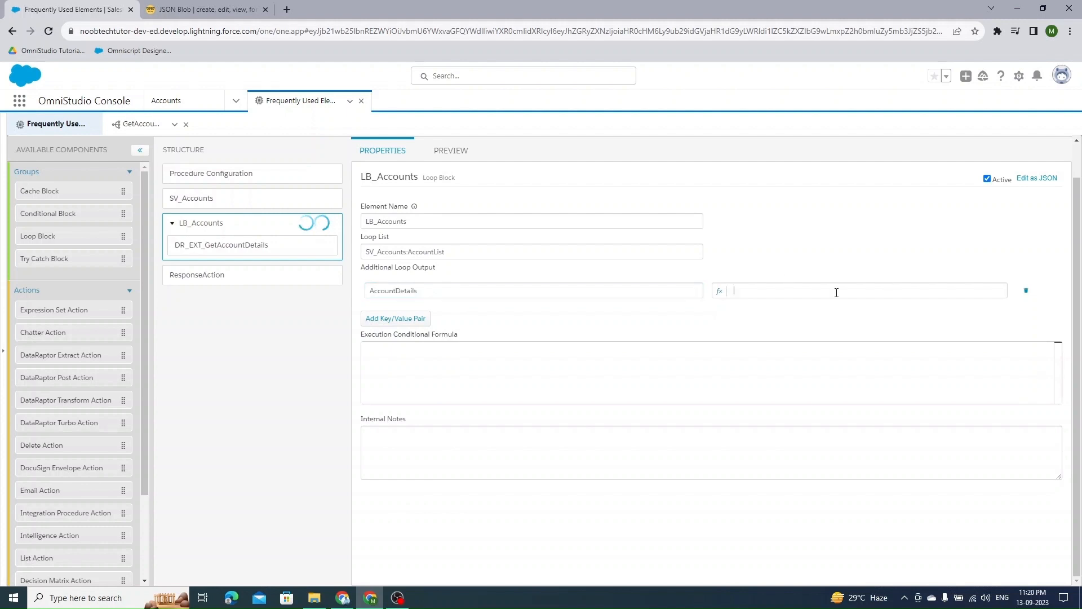
click(836, 291)
text(%DR_EXT_GetAccountDetails%)
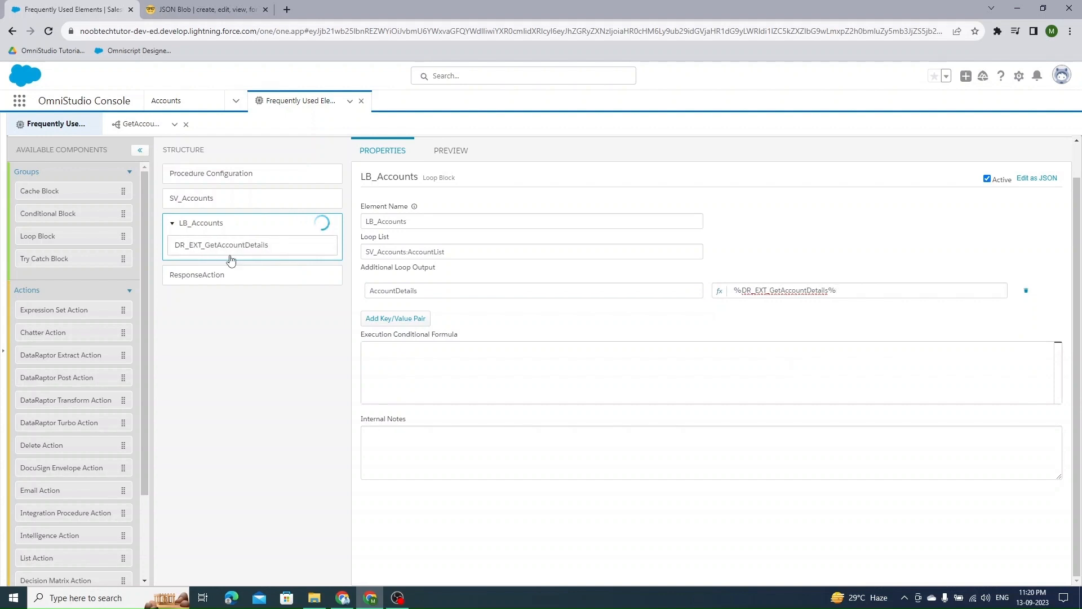
- Execute the GetAccountDetails DataRaptor preview and examine the structure of its response
click(149, 129)
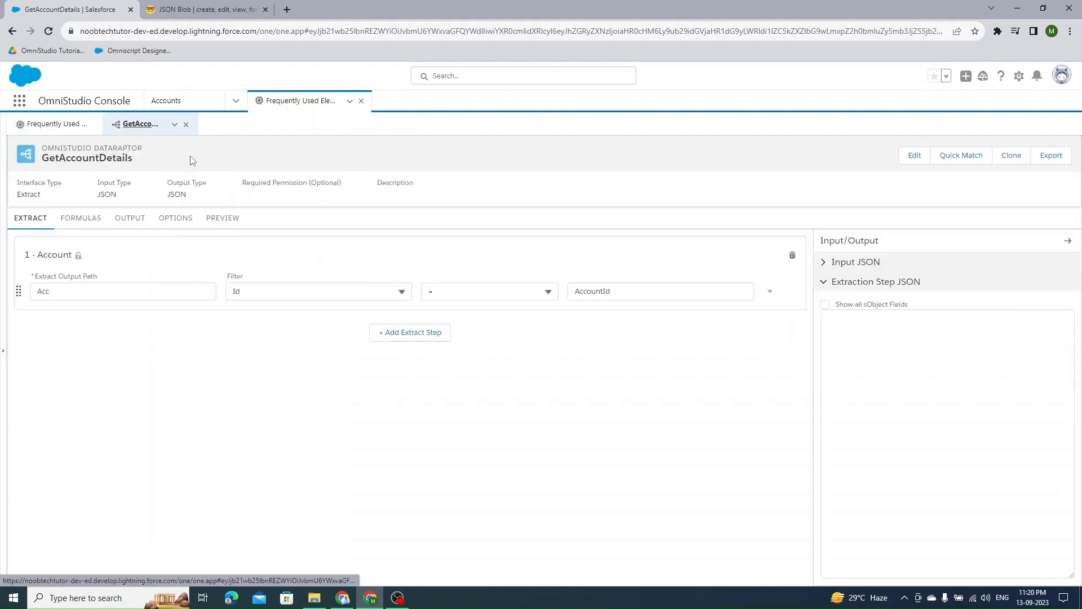
click(235, 217)
click(255, 570)
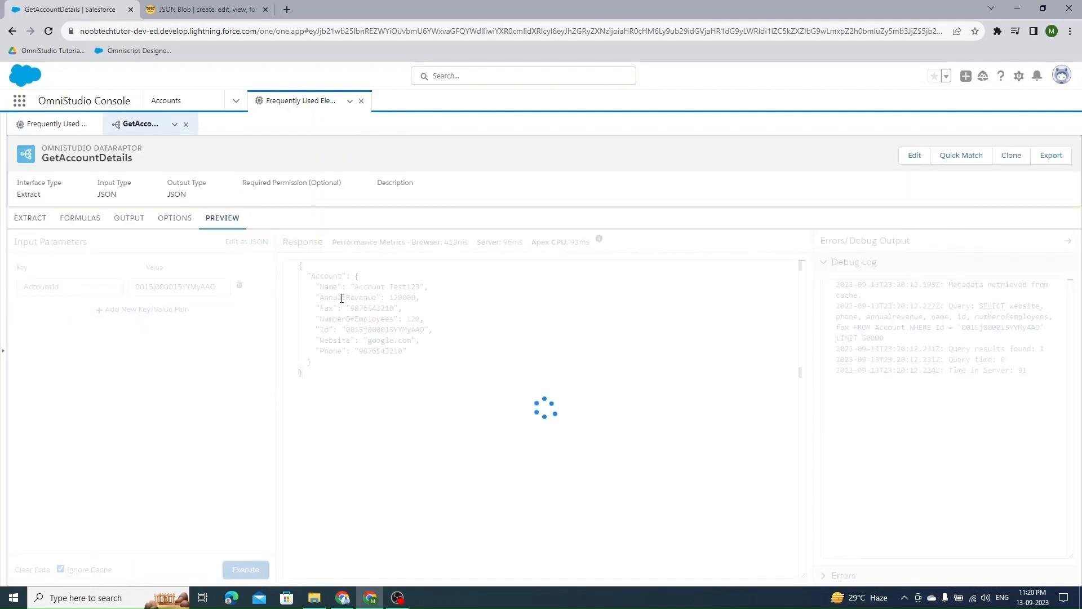
double_click(326, 277)
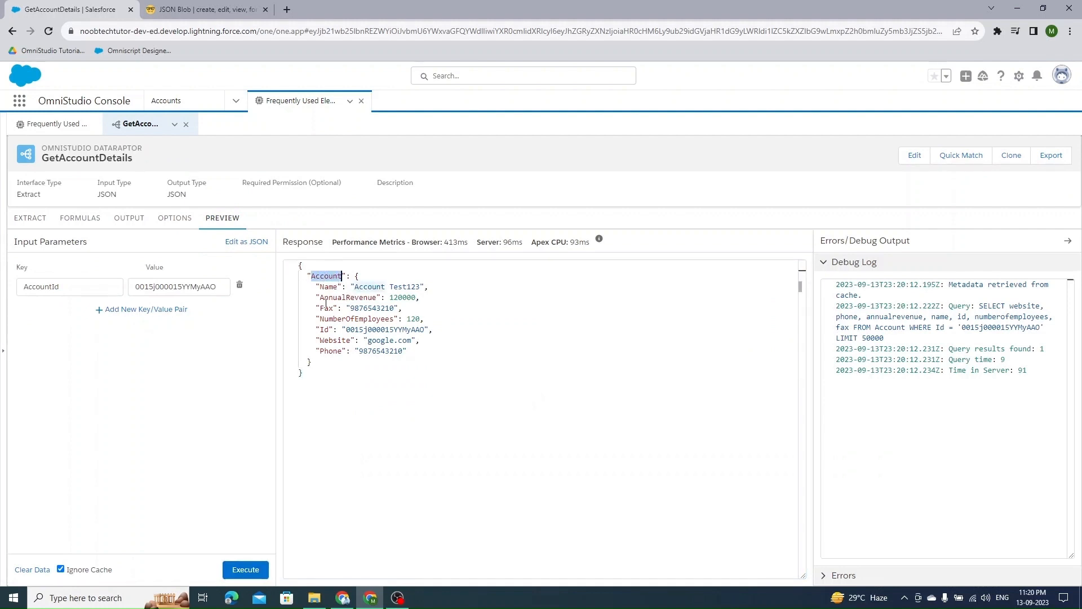
- Execute the integration procedure preview and examine the nested AccountDetails objects in the response
click(58, 129)
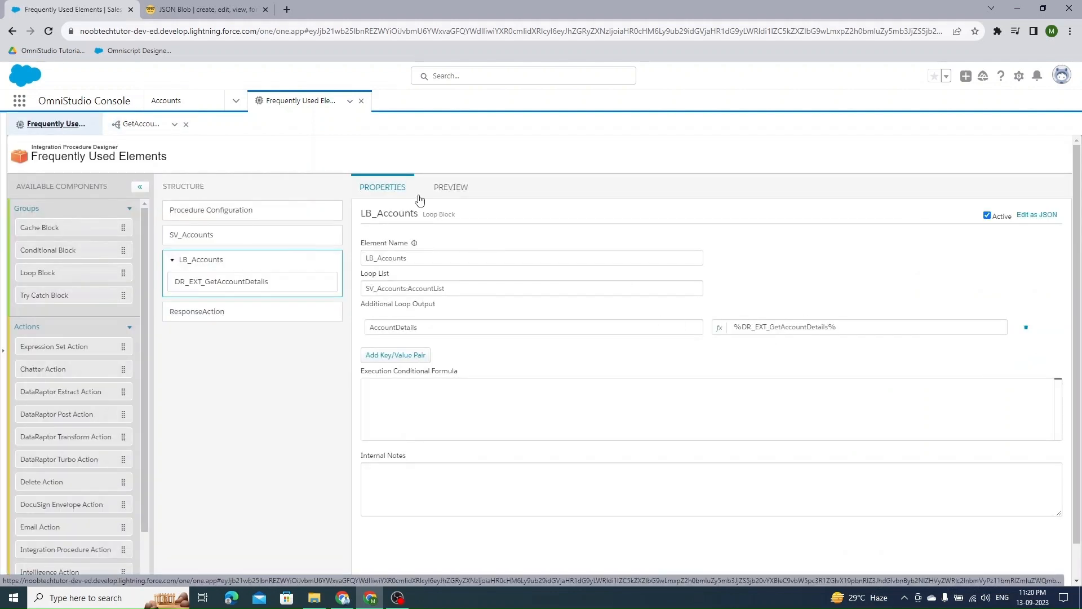
click(450, 188)
scroll(261, 424, down, 1)
click(257, 567)
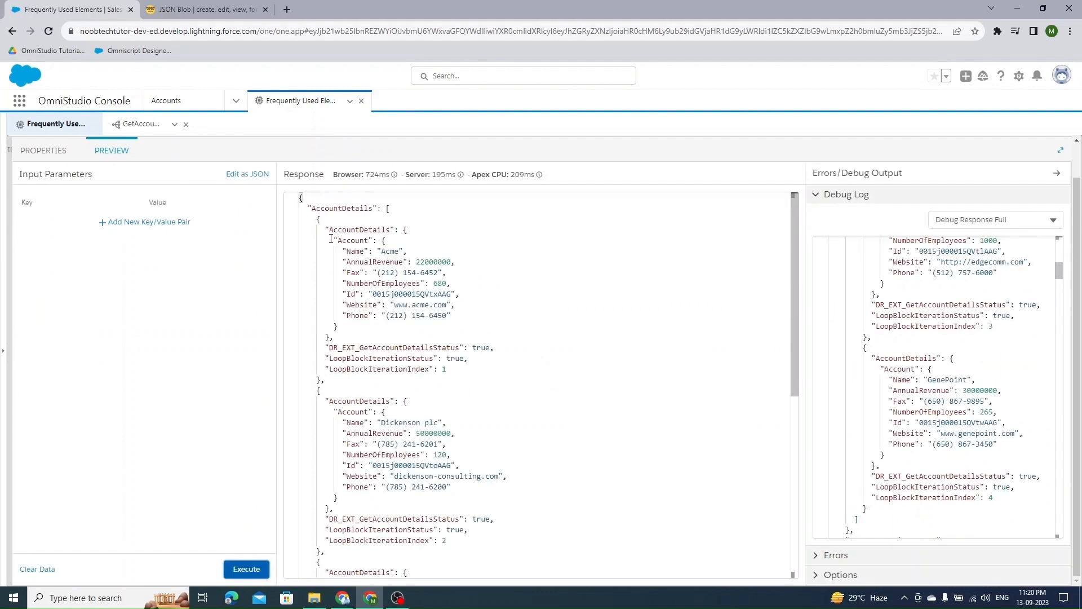
drag(331, 240, 345, 325)
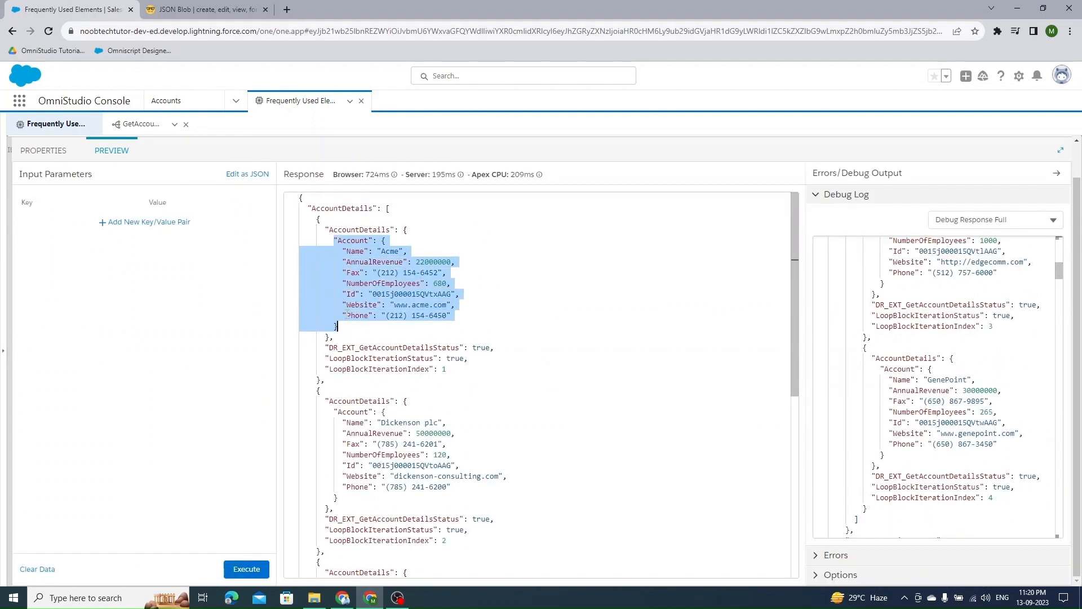
double_click(356, 230)
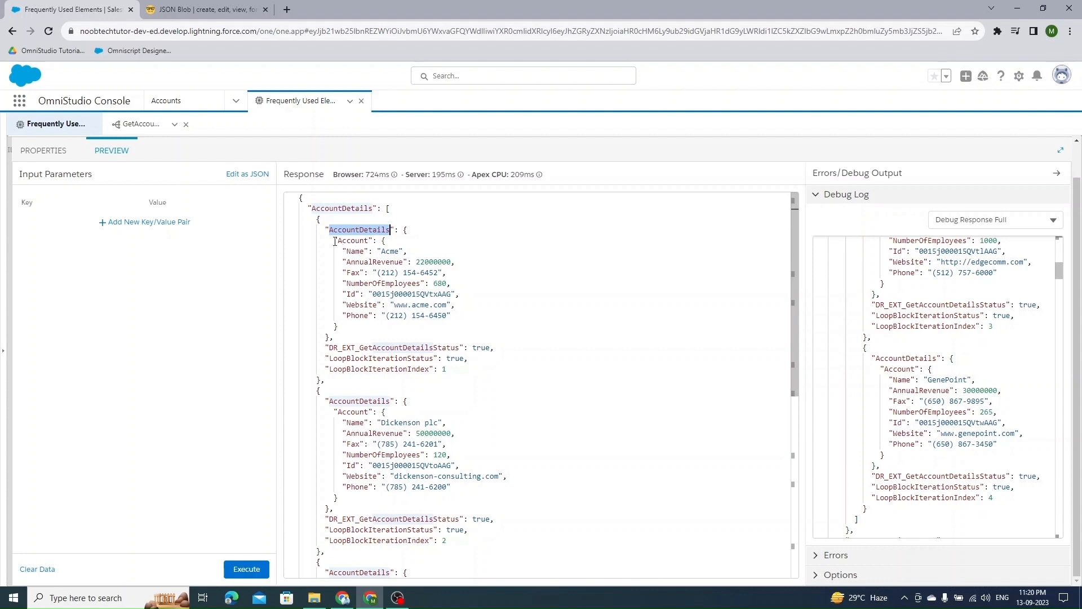
- Change the LB_Accounts loop output value to %DR_EXT_GetAccountDetails.Account%
click(45, 154)
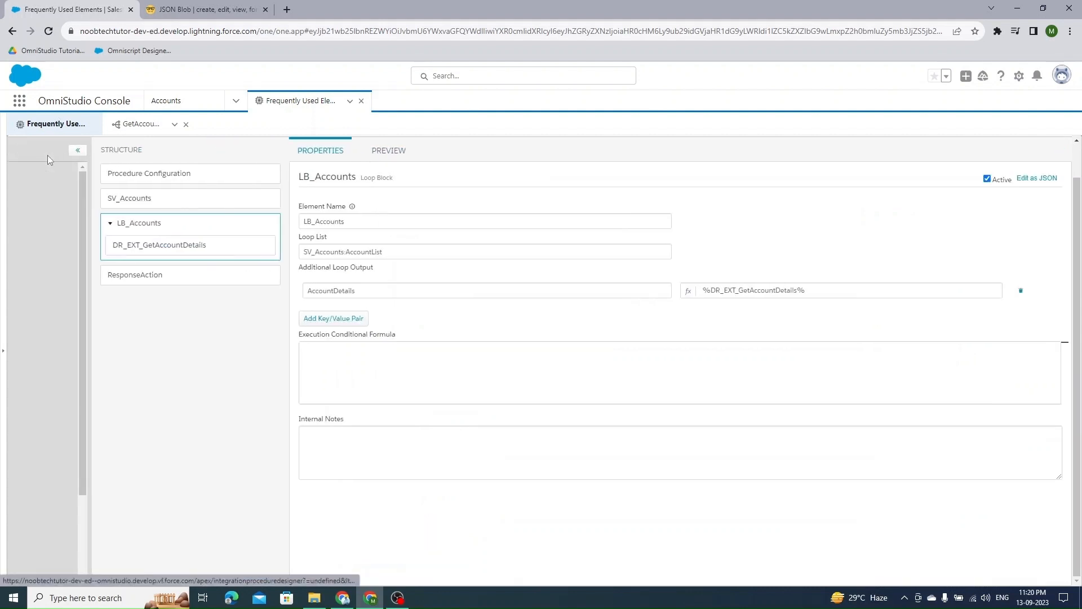
click(263, 277)
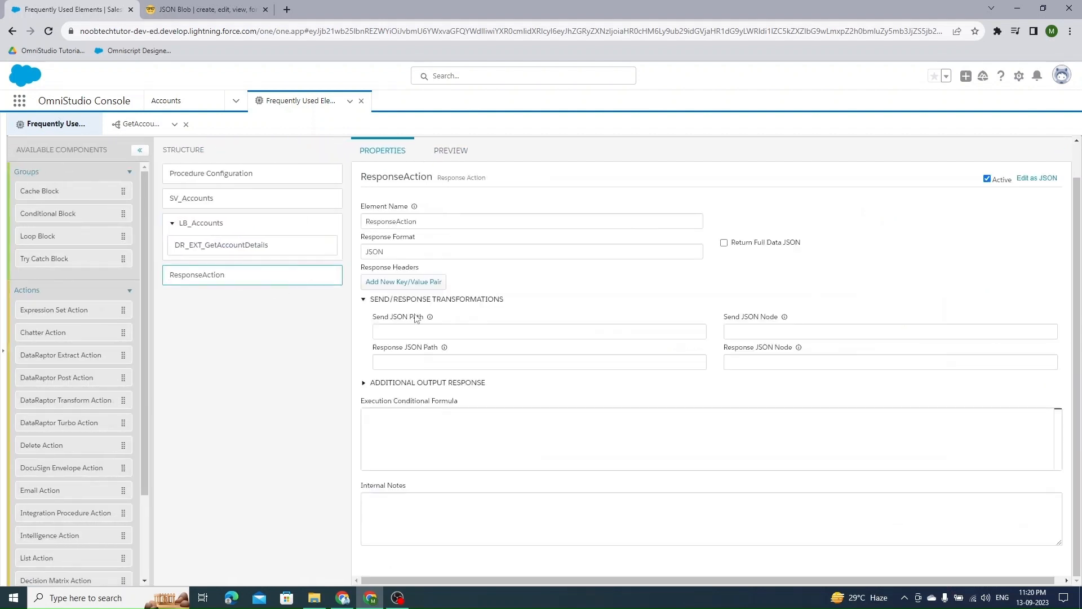
click(422, 385)
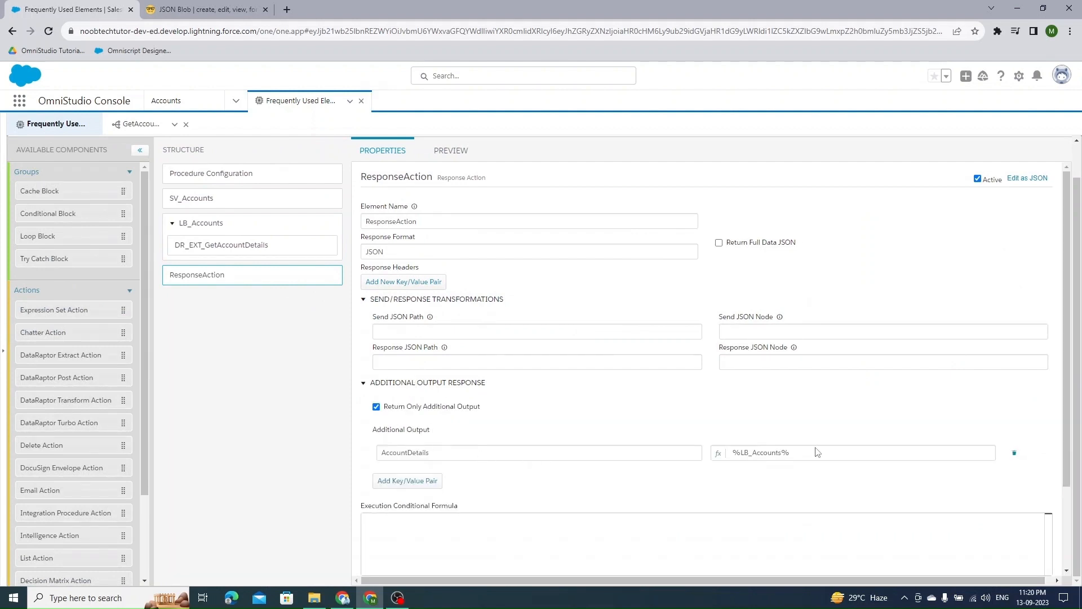
click(231, 225)
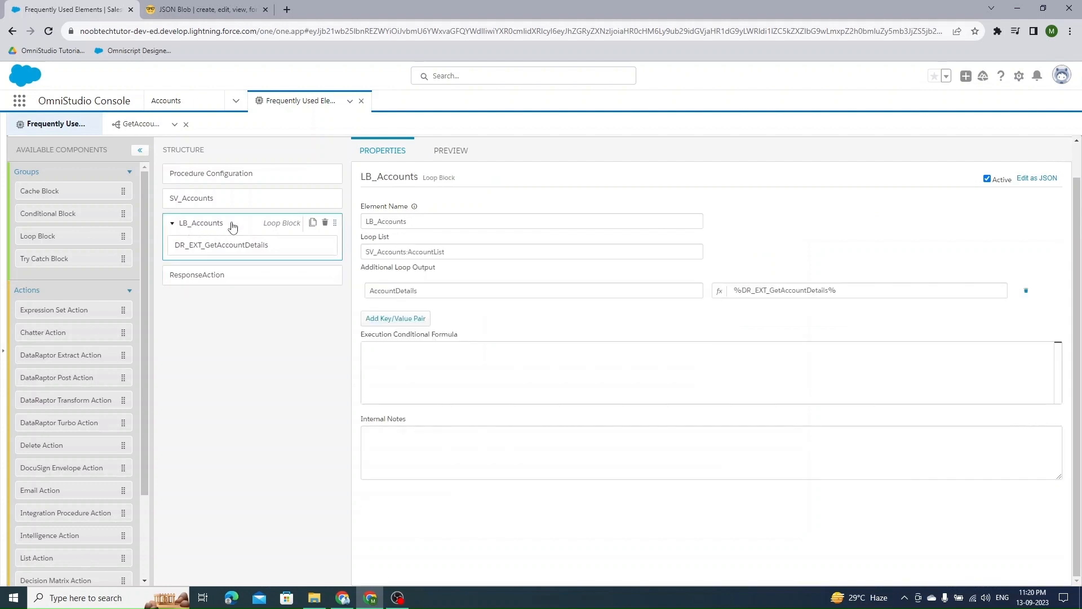
click(836, 293)
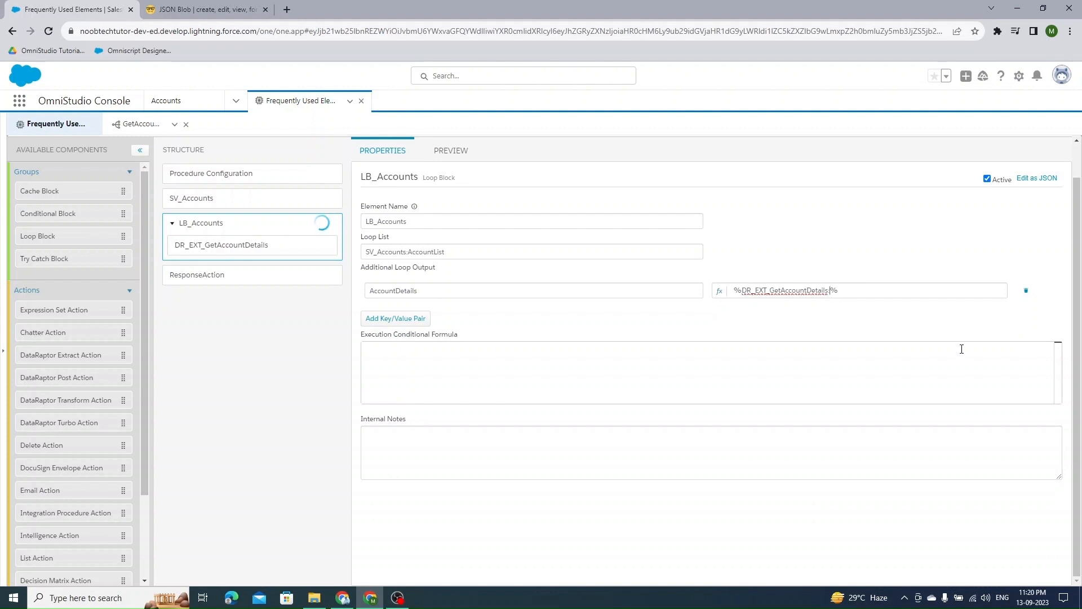
text(Account)
click(847, 306)
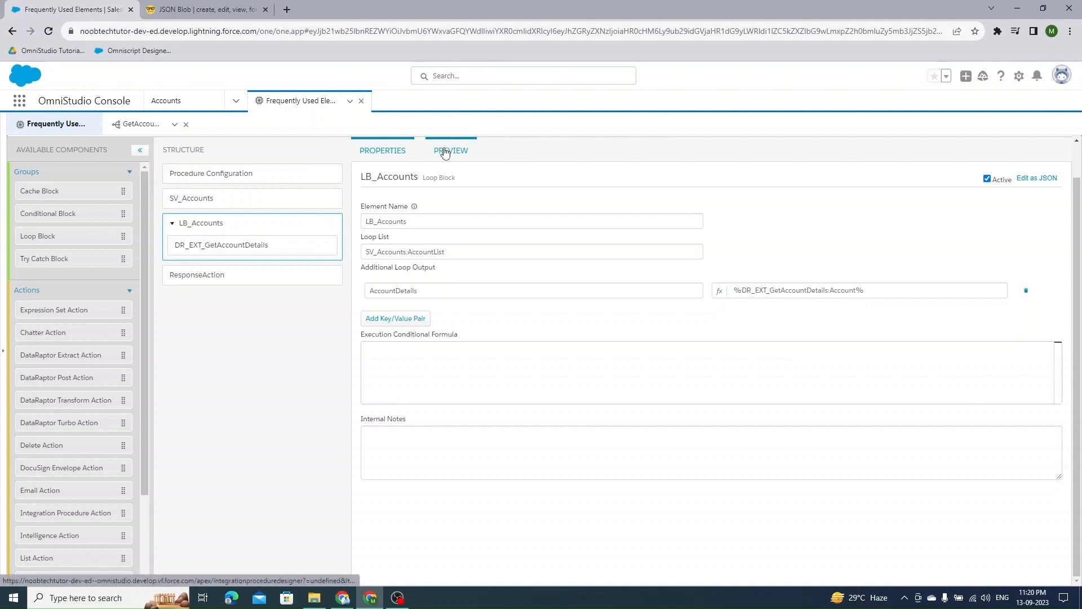
- Execute the integration procedure preview again and review the flattened account entries in the response
click(448, 150)
click(248, 570)
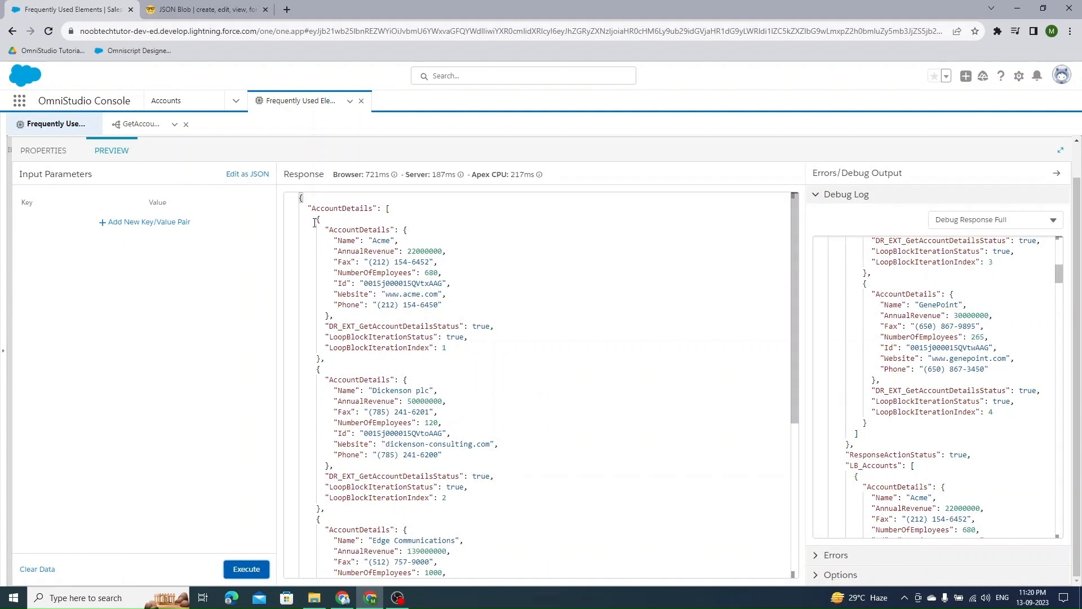
drag(314, 223, 321, 508)
- Rename ResponseAction's additional output key to LoopBlockAccountDetails
click(72, 125)
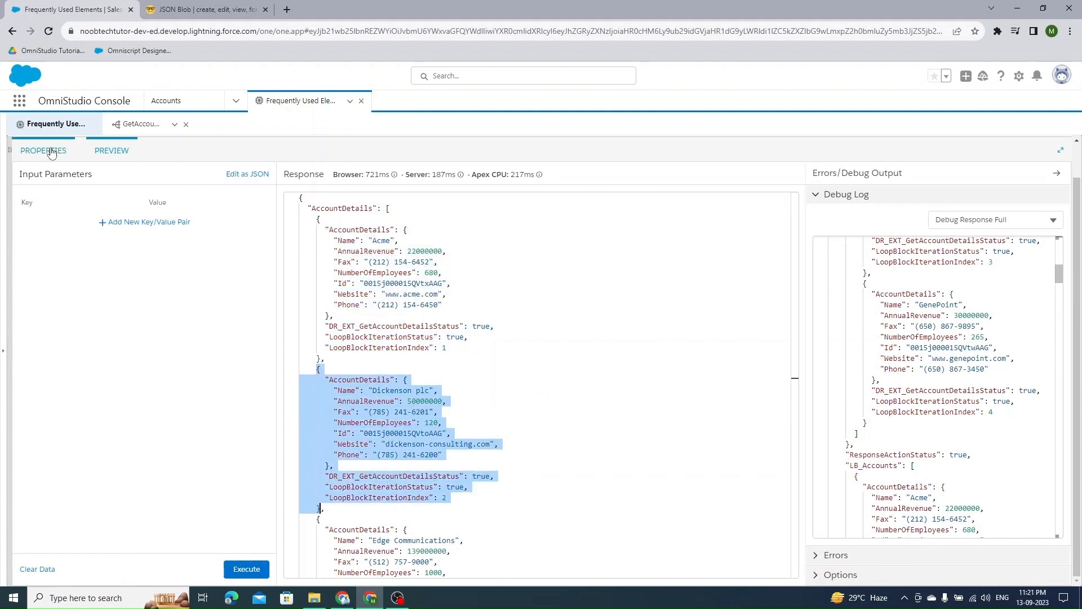
click(232, 278)
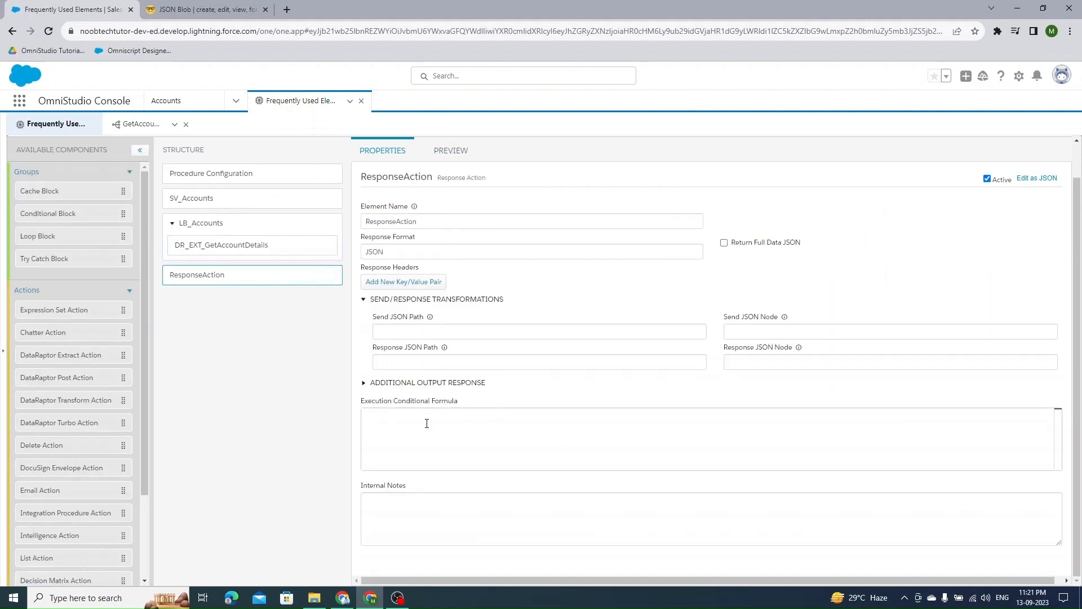
click(364, 385)
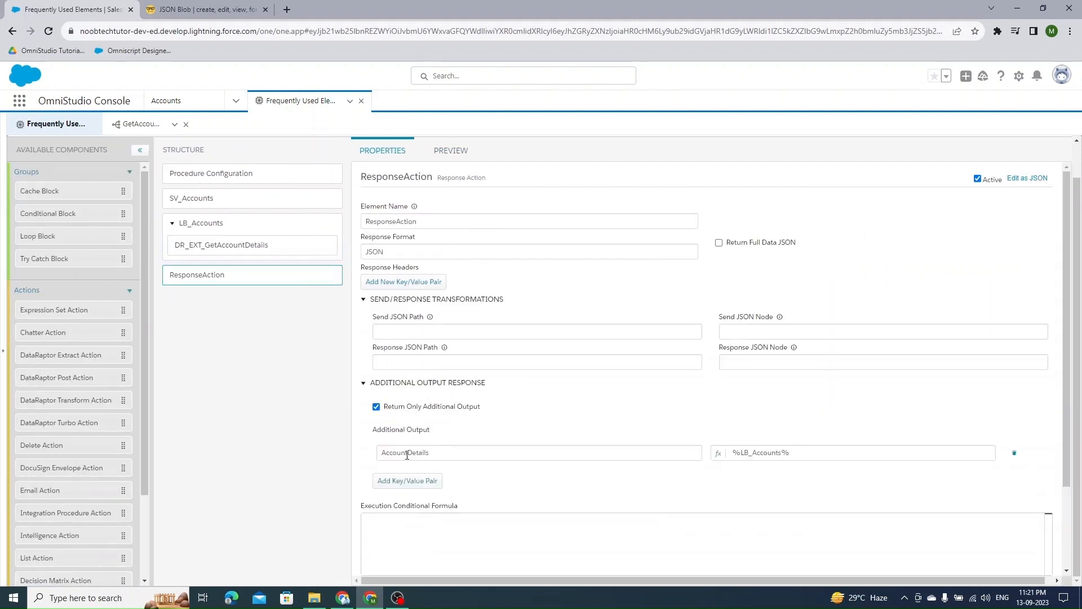
click(381, 452)
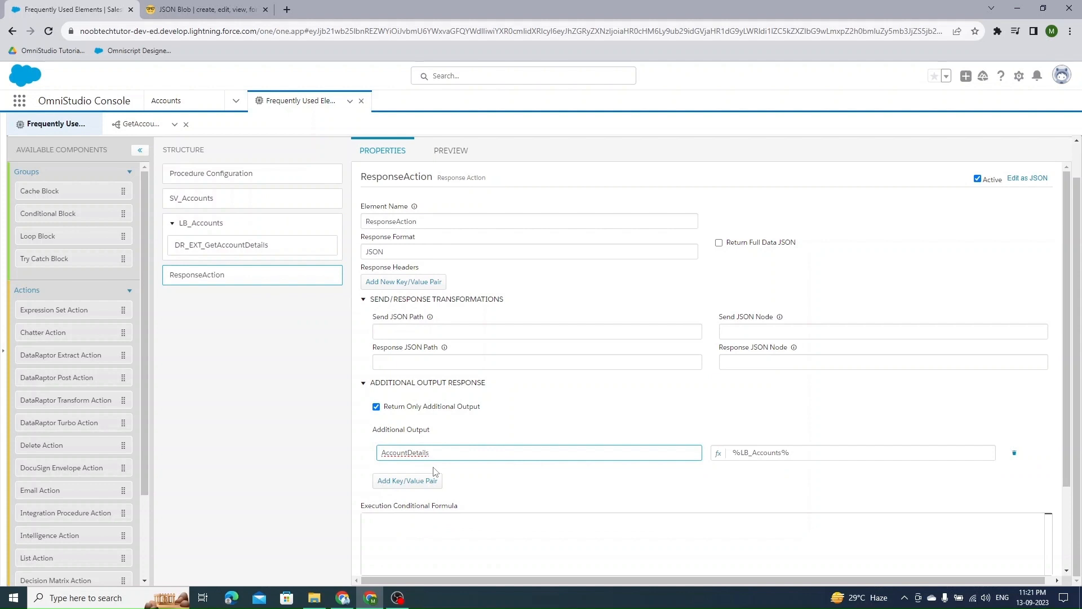
text(LoopBlock)
key(ctrl+a)
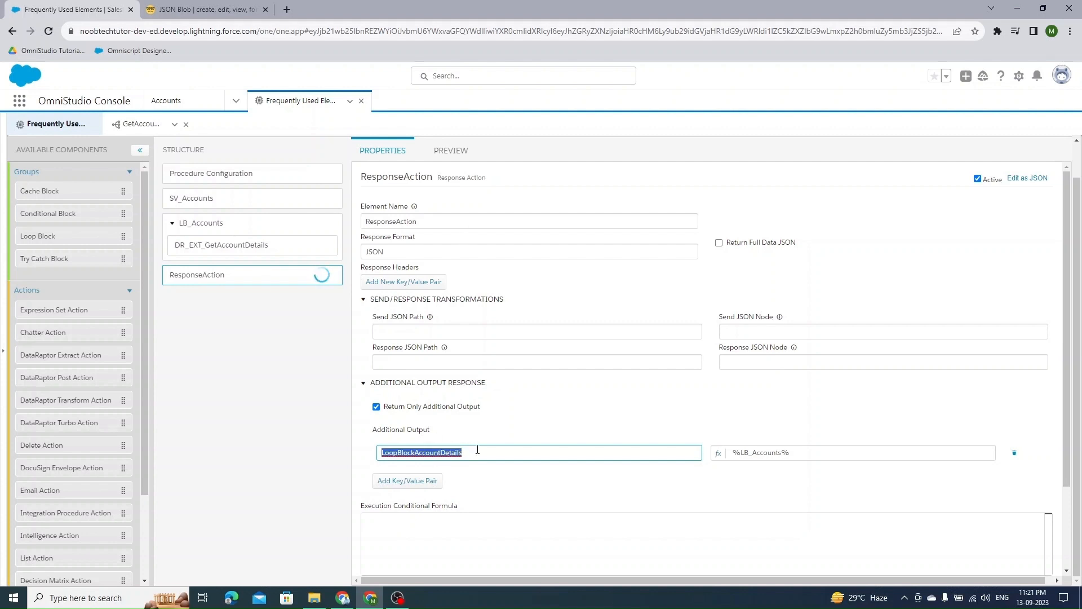
click(244, 228)
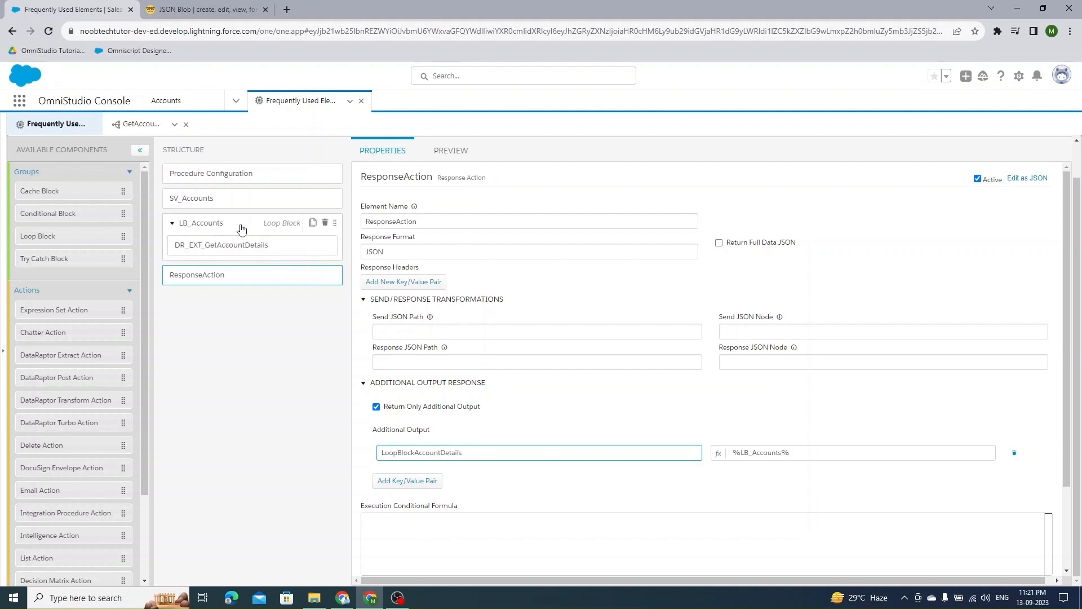
- Execute the preview and examine the LoopBlockAccountDetails response entries
click(453, 150)
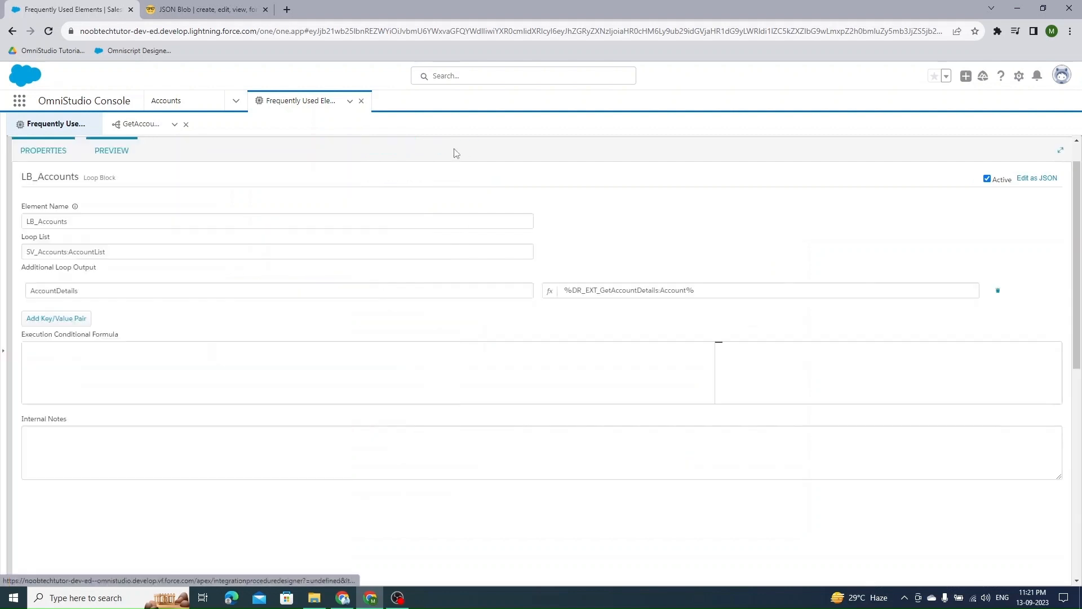
click(265, 569)
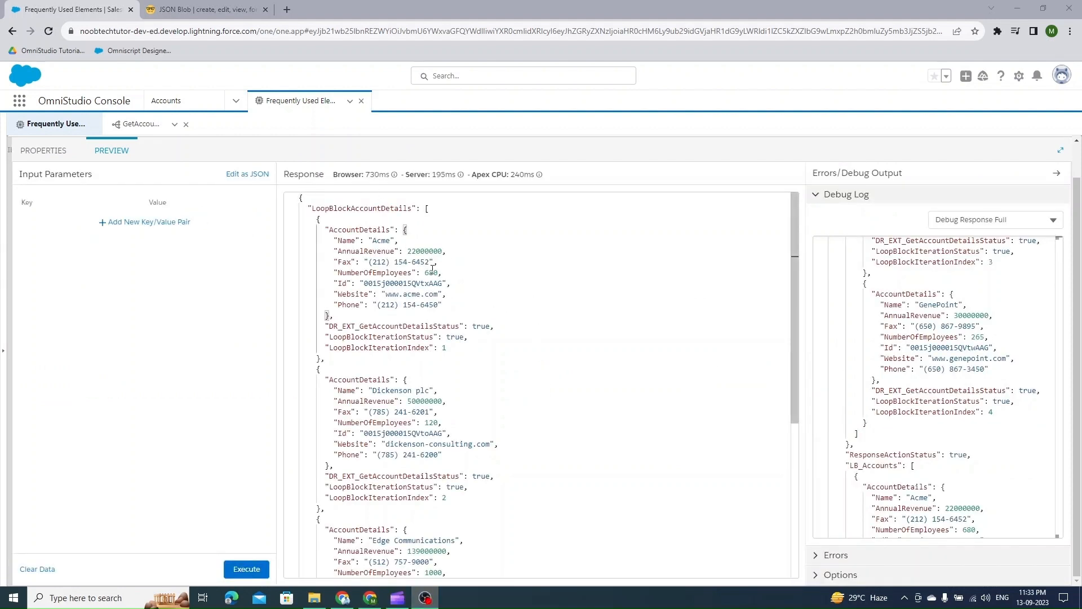
double_click(360, 232)
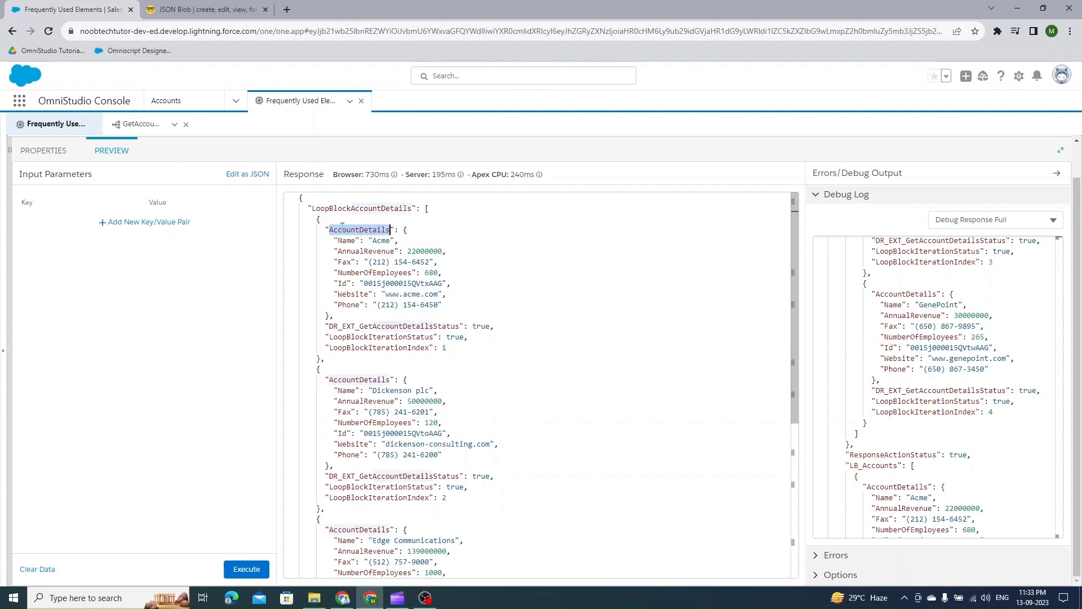
drag(403, 230, 353, 316)
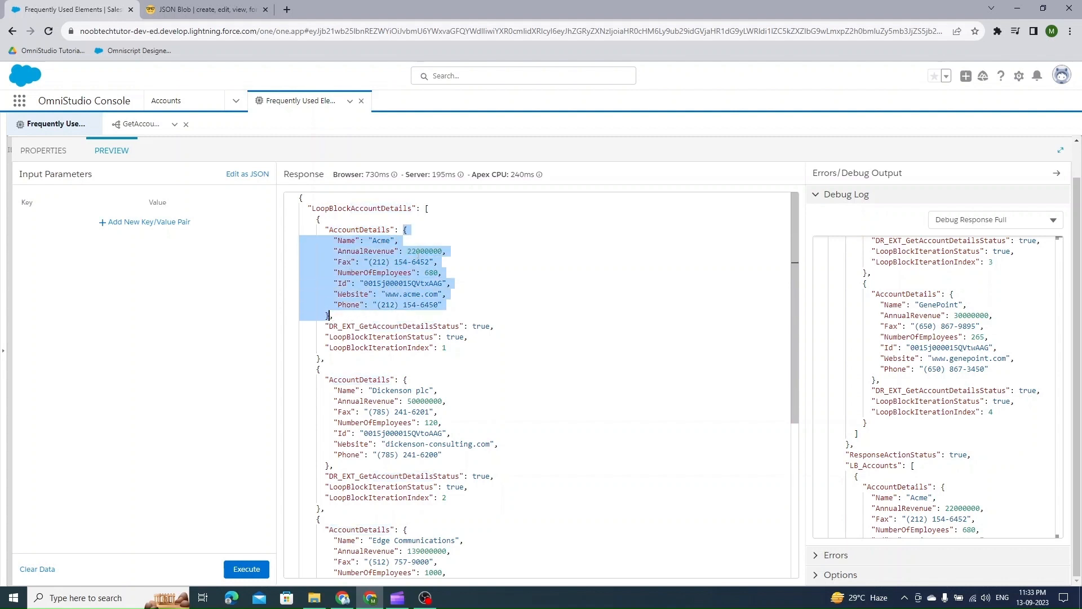
double_click(365, 230)
key(ctrl+c)
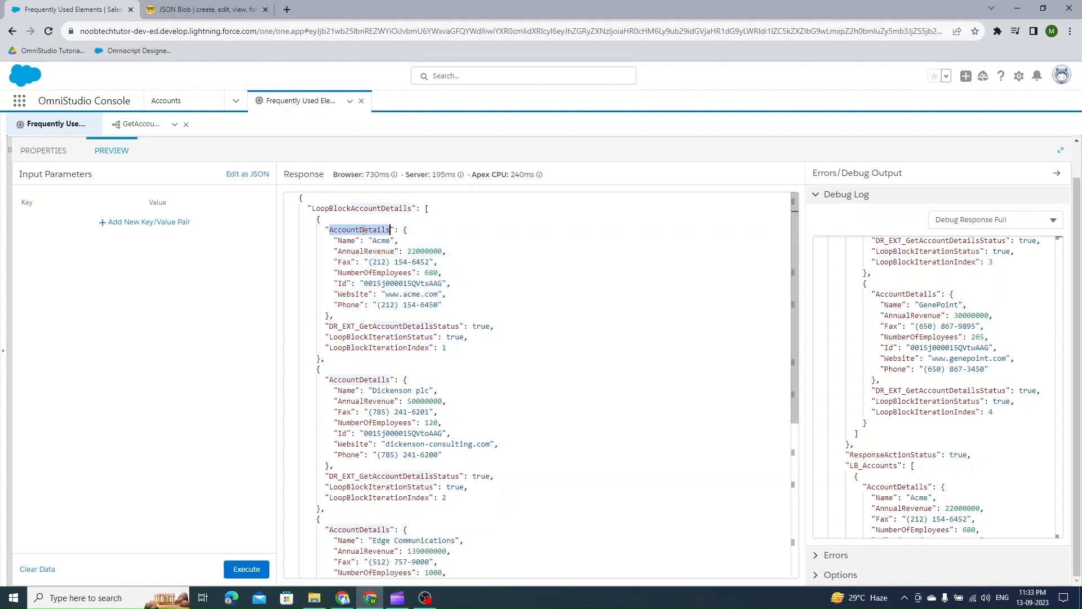
- Set ResponseAction's additional output value to %LB_Accounts:AccountDetails% and execute the preview
click(44, 150)
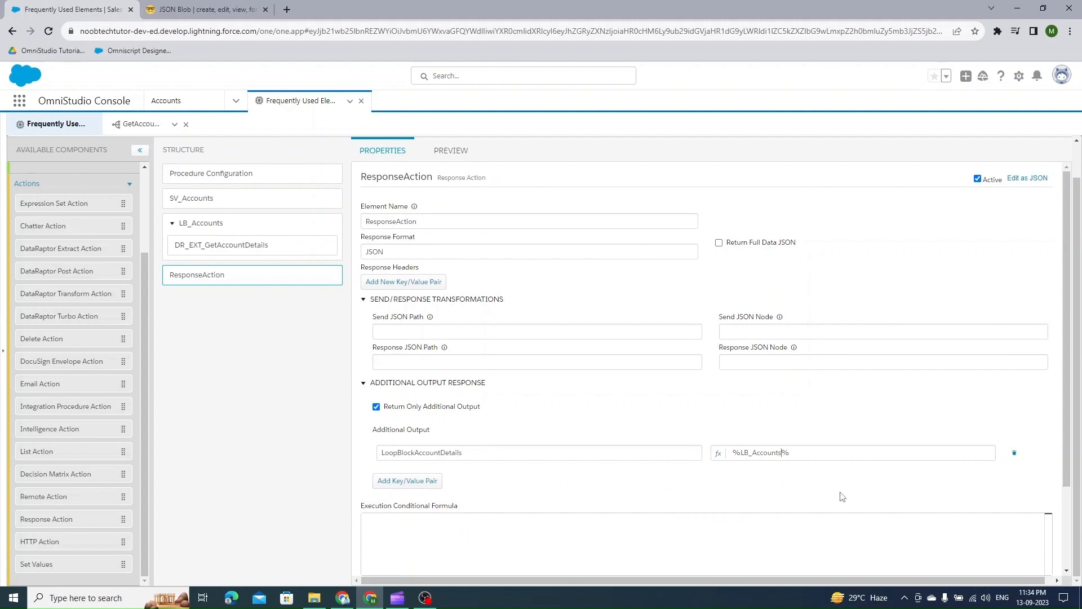
key(ctrl+v)
click(451, 151)
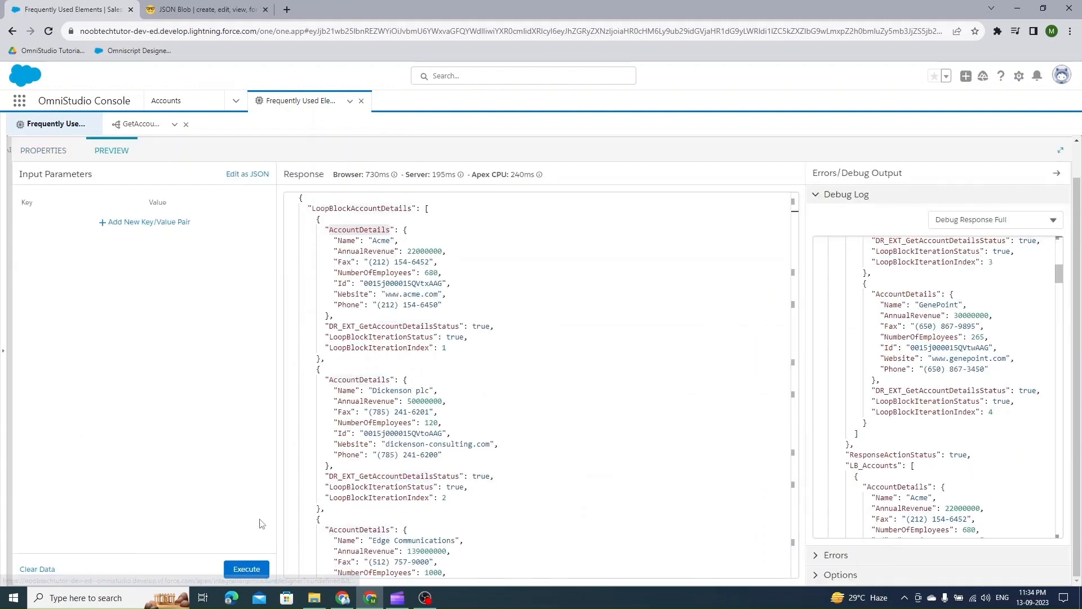
click(260, 570)
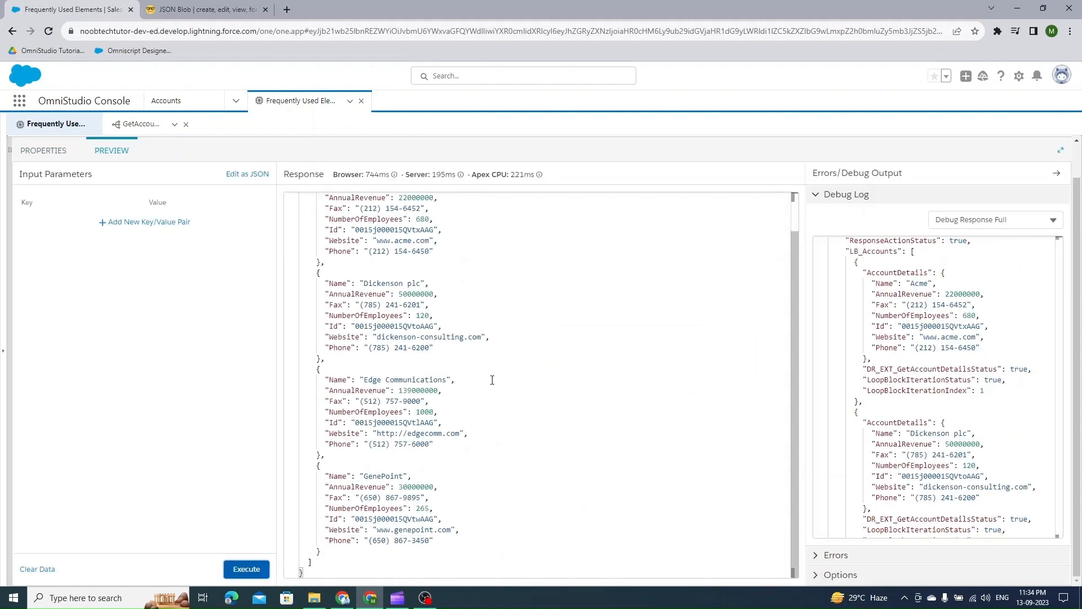
- Examine the account entries listed under LoopBlockAccountDetails in the preview response
scroll(492, 380, up, 1)
drag(430, 208, 417, 390)
scroll(419, 389, down, 1)
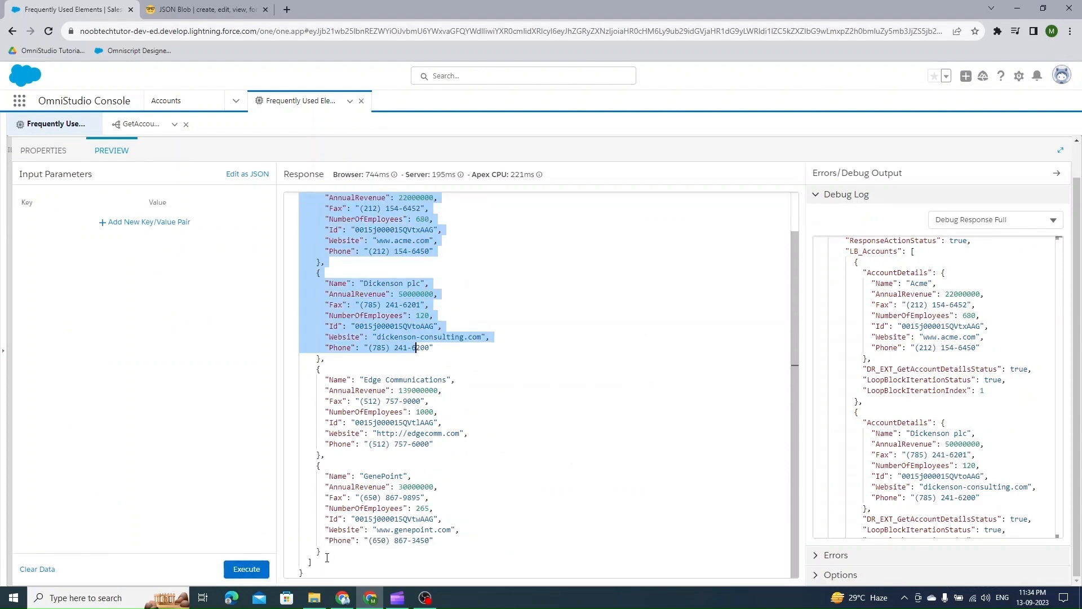
drag(327, 557, 327, 558)
scroll(418, 375, up, 1)
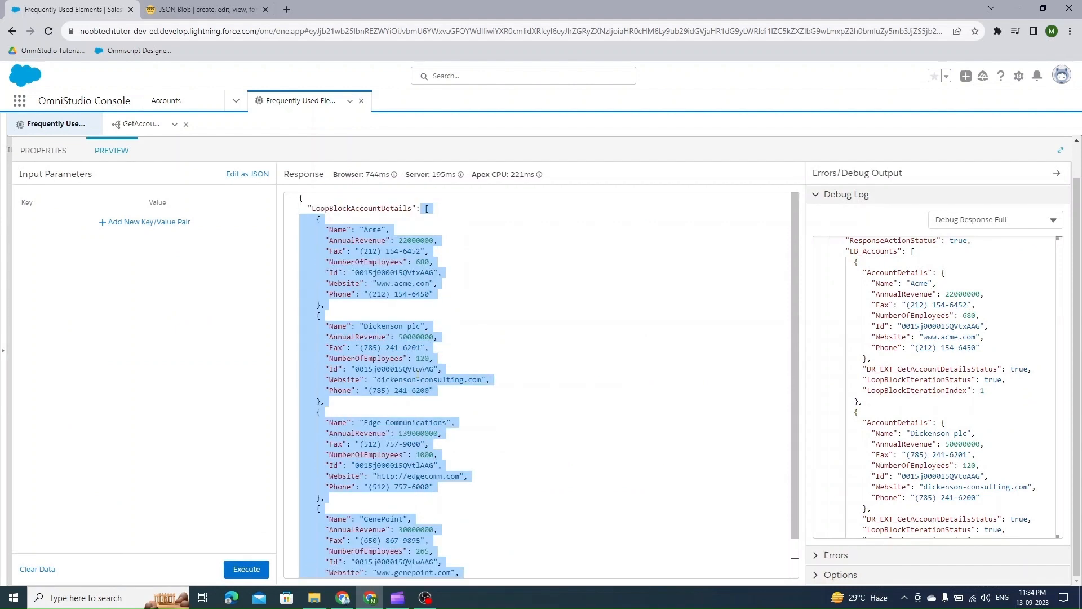
click(480, 283)
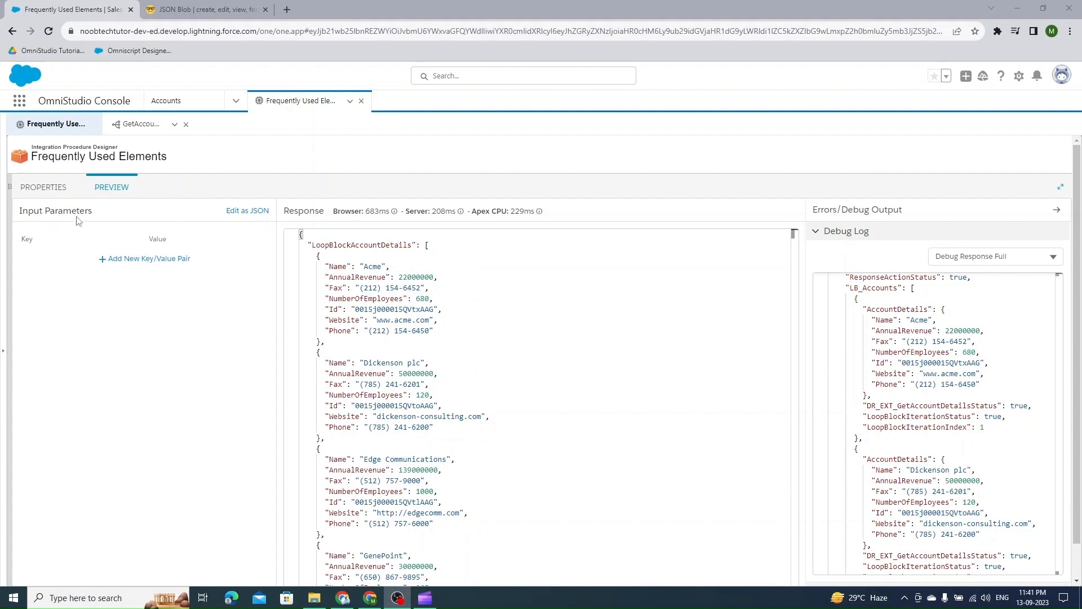
- Add a Set Values element inside the LB_Accounts loop after the DataRaptor and name it SV_LB1
click(43, 186)
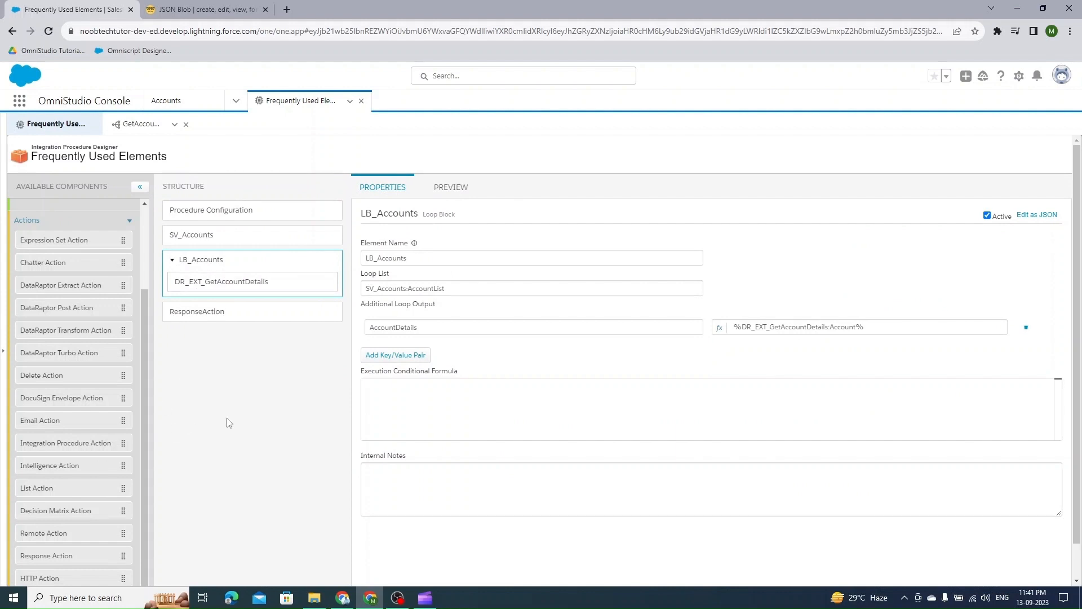
scroll(102, 377, down, 1)
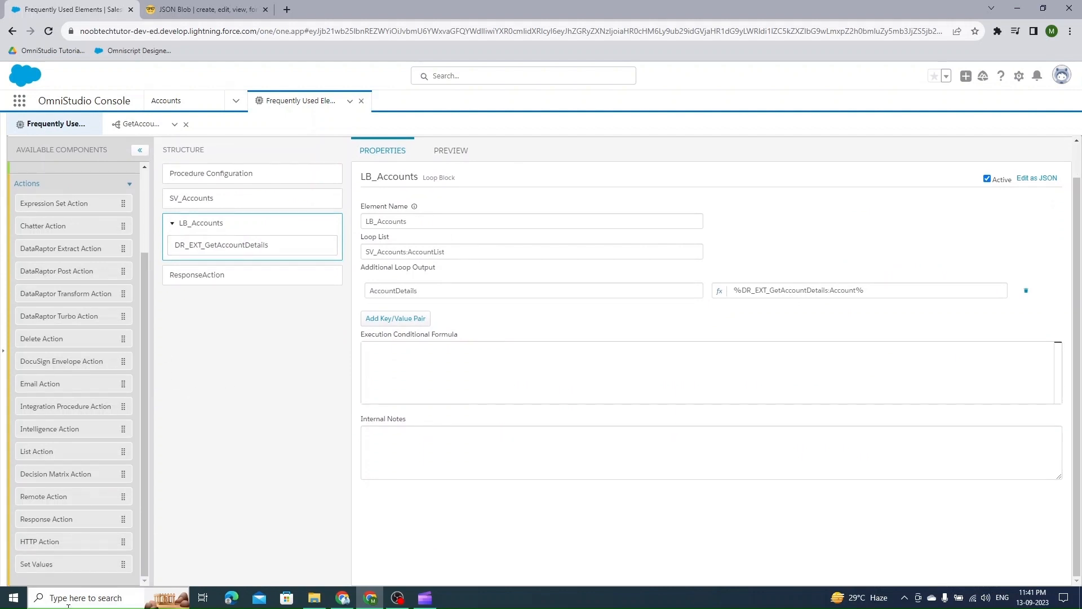
drag(45, 564, 216, 251)
double_click(394, 219)
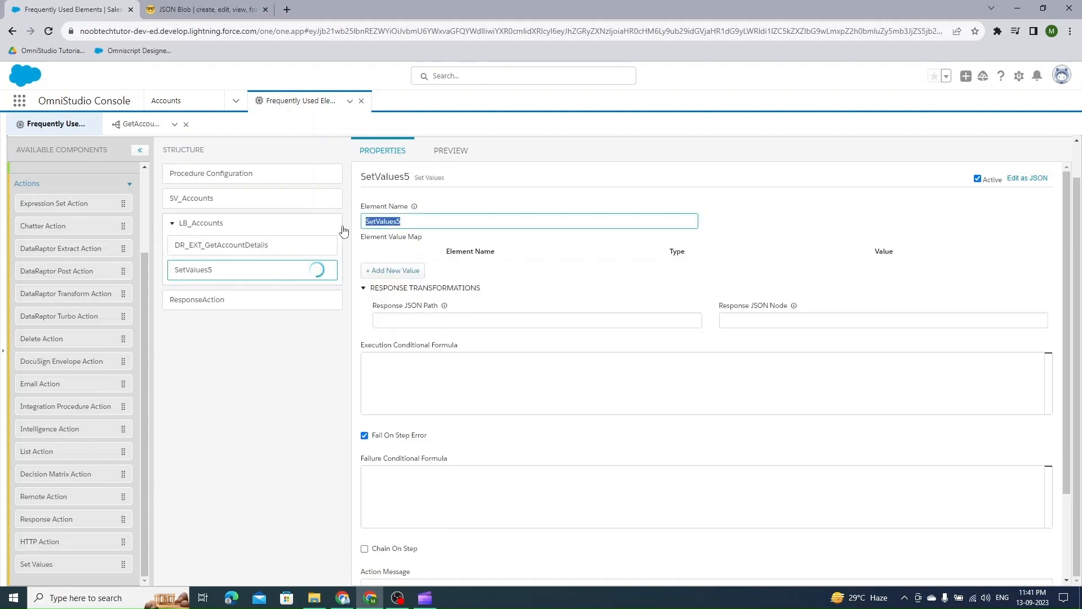
text(SVC)
key(BackSpace)
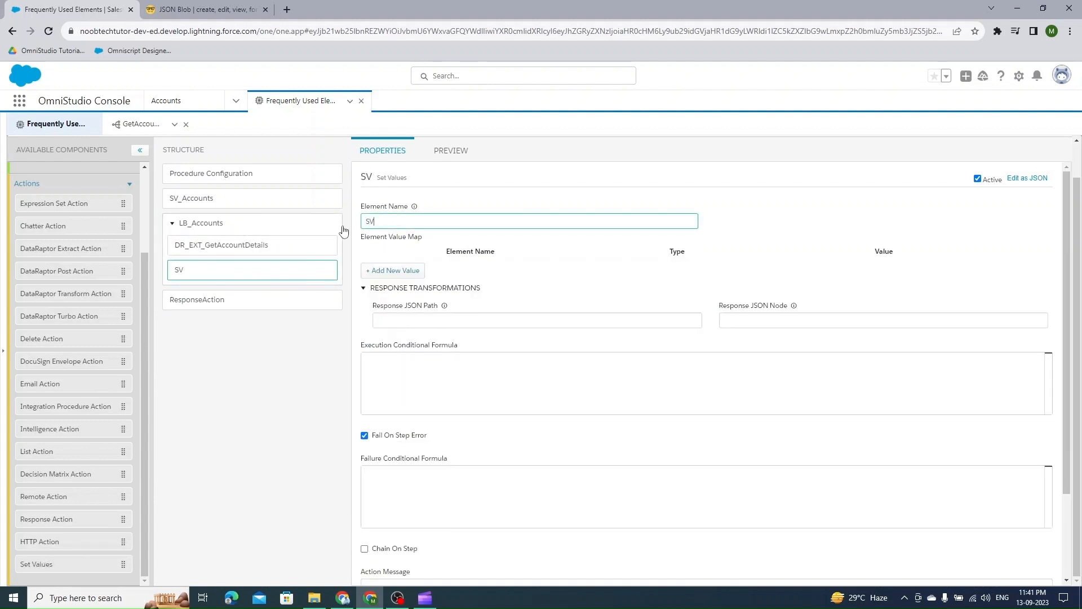
text(_LB1)
key(ctrl+a)
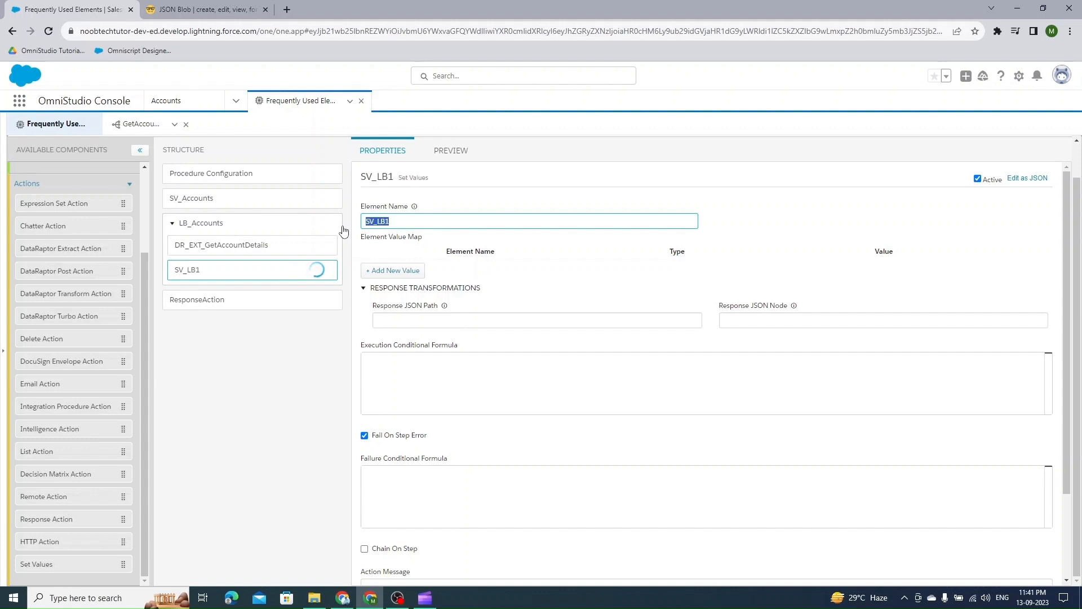
- Add a value named value set to 21 to SV_LB1's element value map
click(398, 270)
click(431, 271)
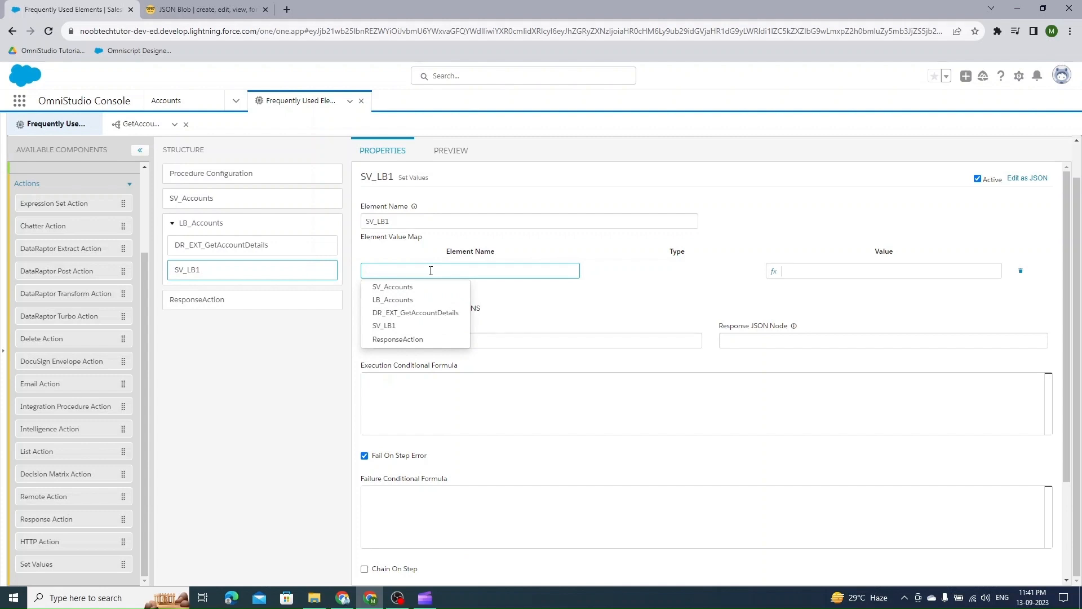
text(value)
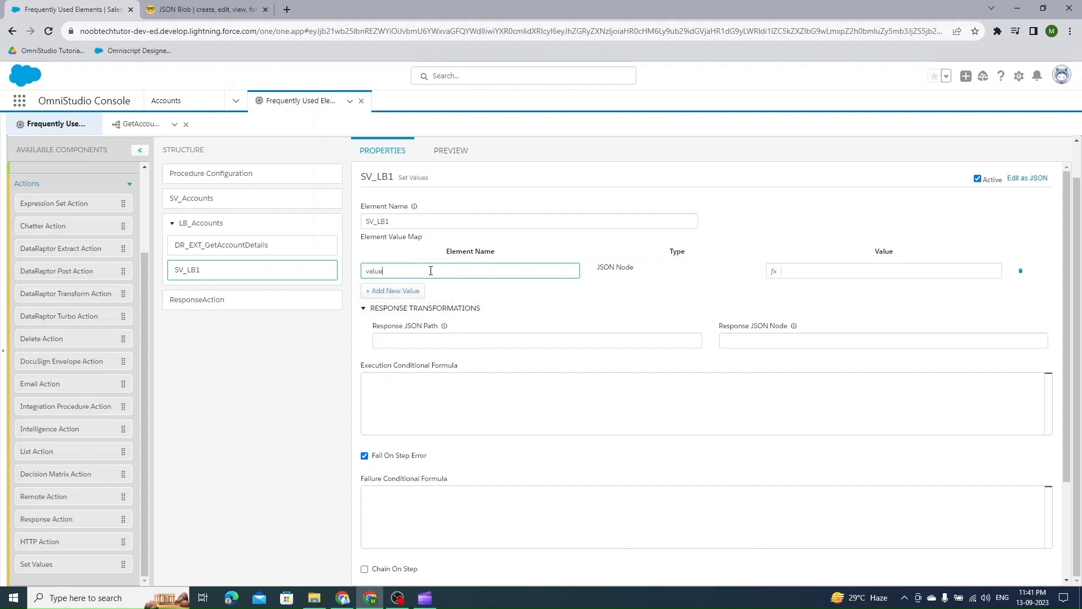
key(Tab)
text(21)
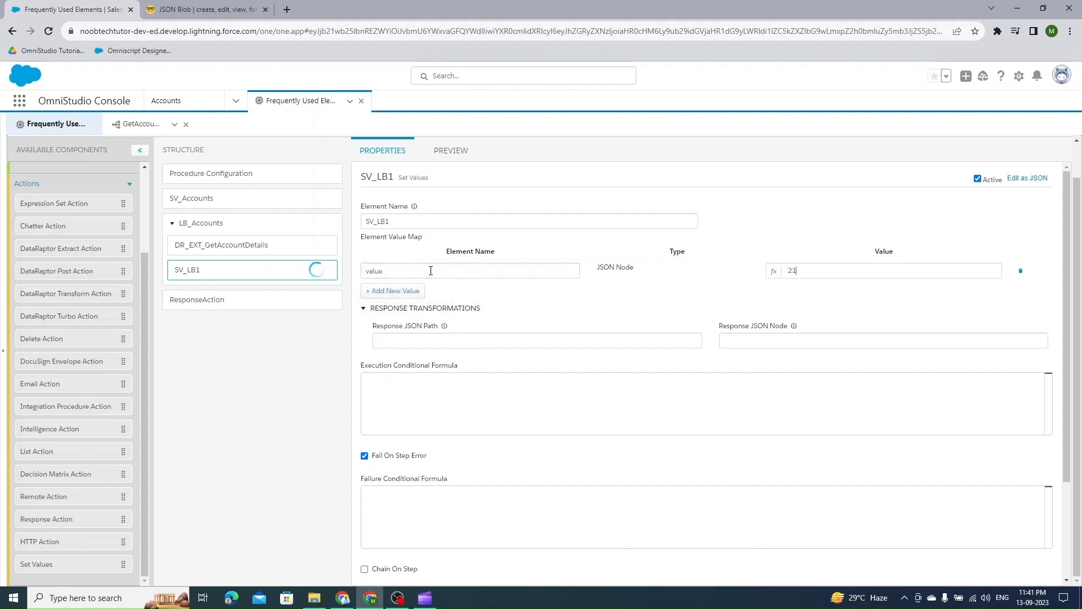
double_click(369, 271)
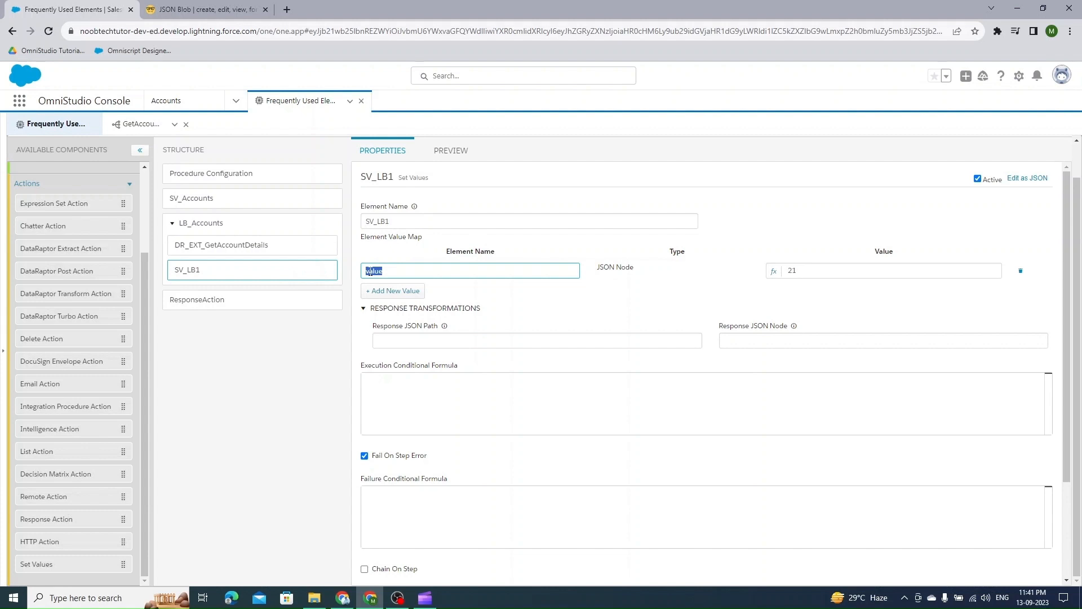
- Add a second additional loop output to LB_Accounts with the value %SV_LB1:value%
click(210, 227)
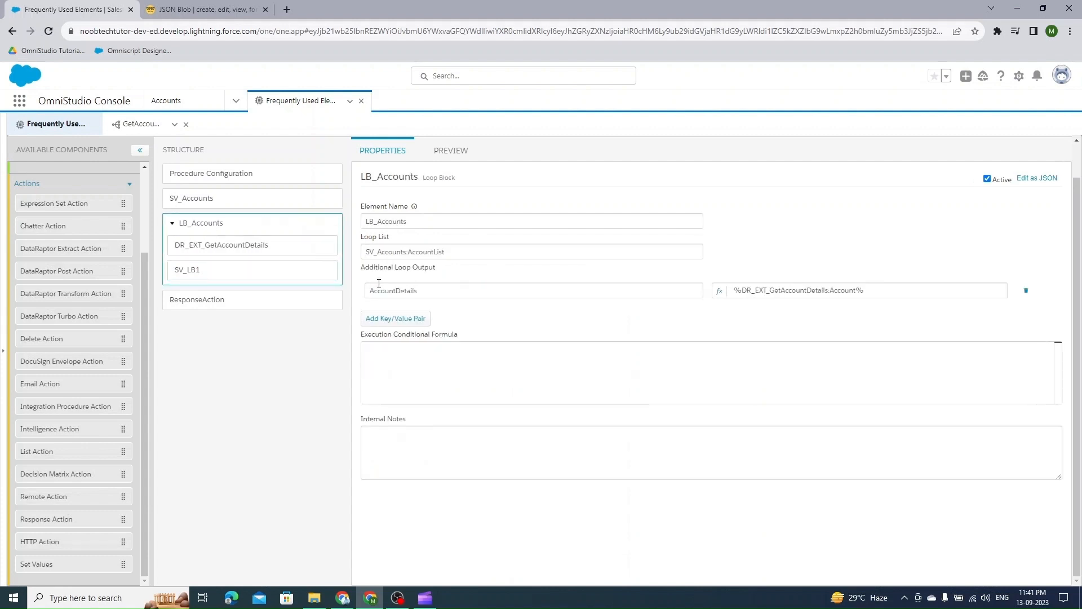
triple_click(361, 272)
click(385, 319)
click(473, 311)
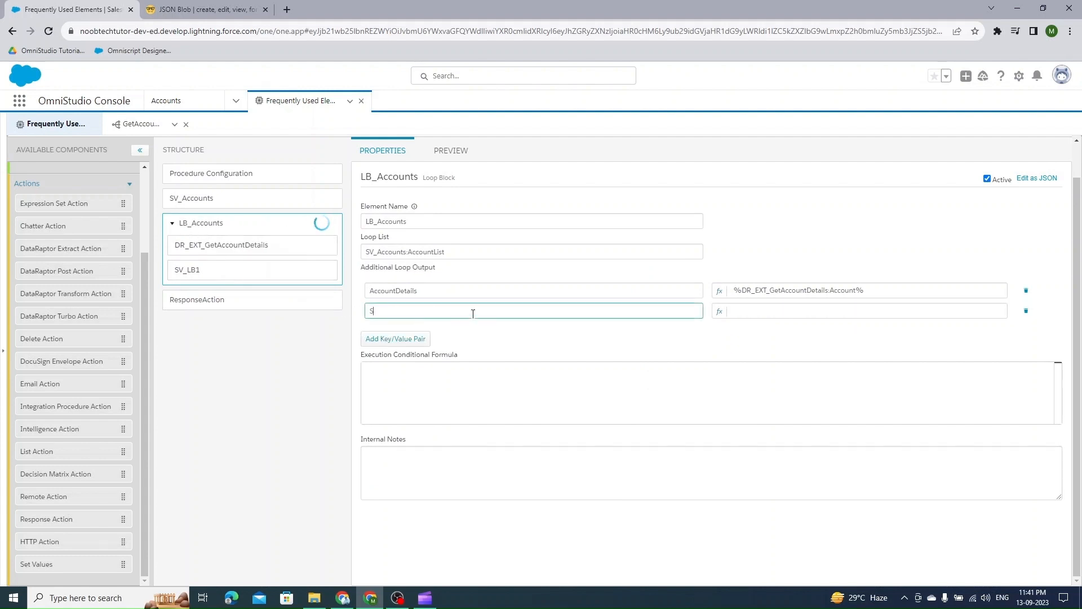
text(SV_LB1:value)
click(278, 271)
double_click(374, 271)
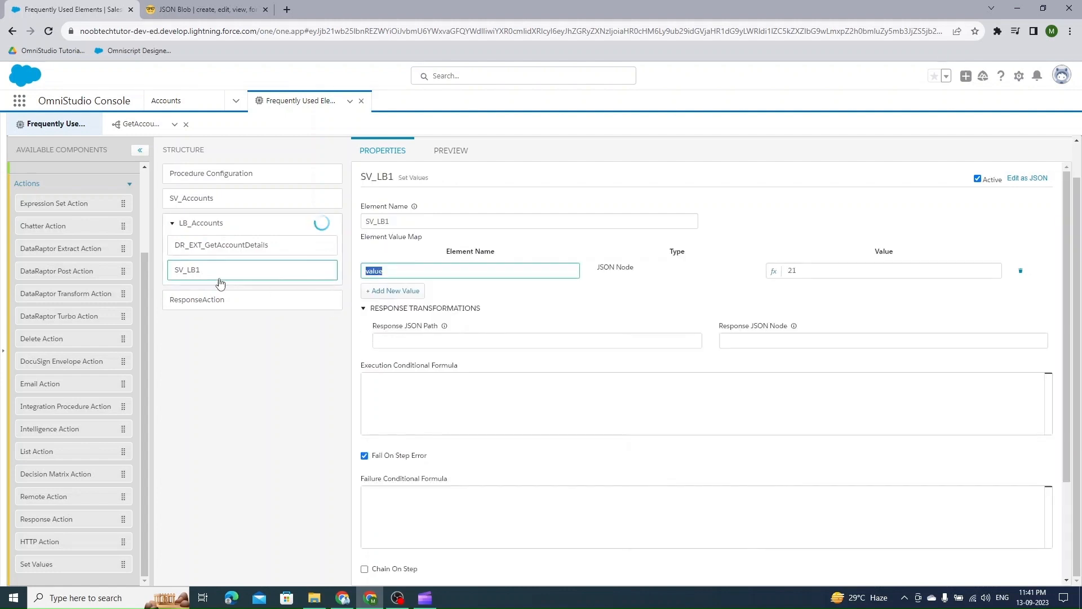
click(237, 223)
double_click(403, 310)
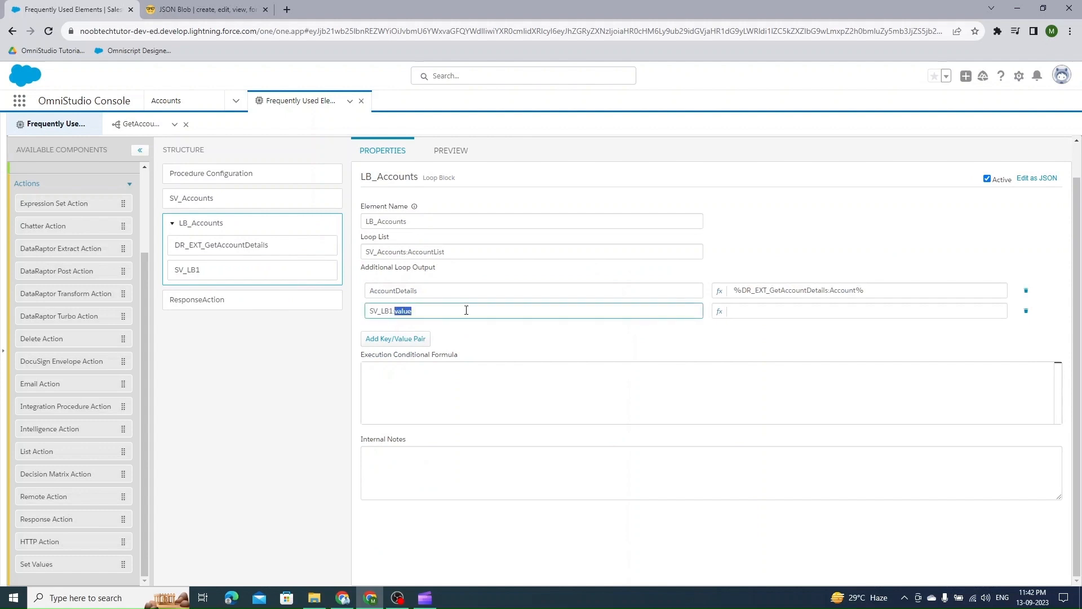
click(466, 310)
key(ctrl+a)
key(ctrl+x)
click(743, 310)
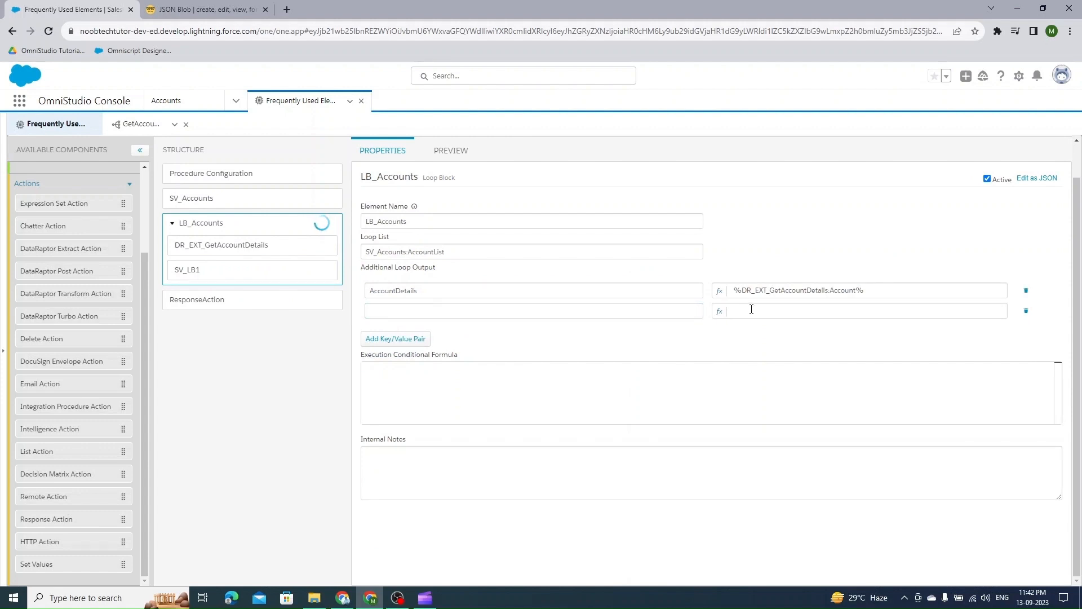
text(%%)
key(Left)
key(ctrl+v)
- Name the new loop output key additionSV
click(513, 314)
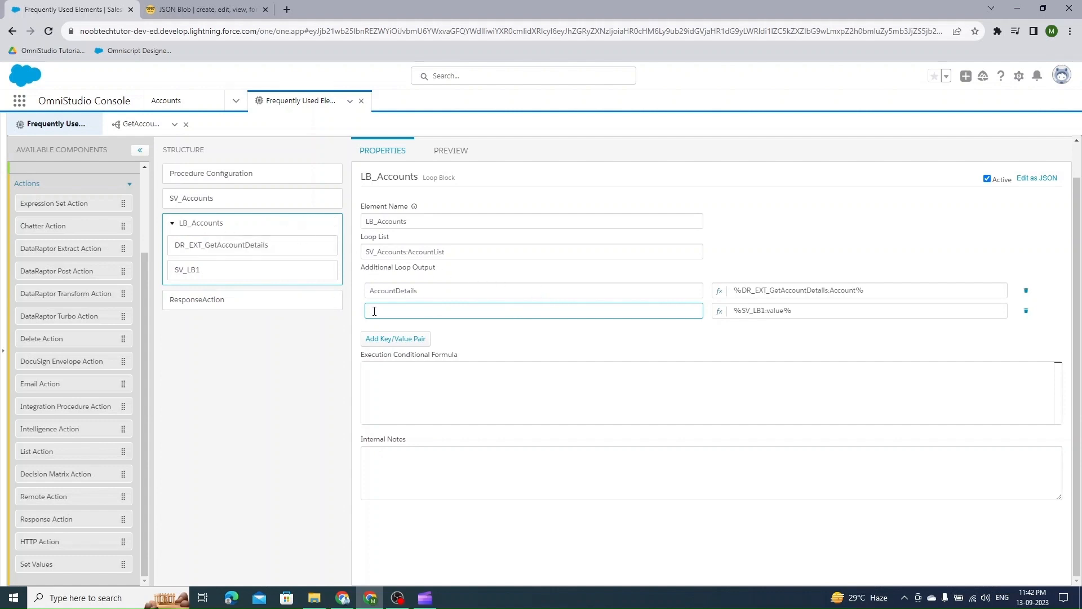
text(additionSV)
double_click(374, 312)
- Set ResponseAction's additional output value to %LB_Accounts%
click(189, 307)
click(441, 382)
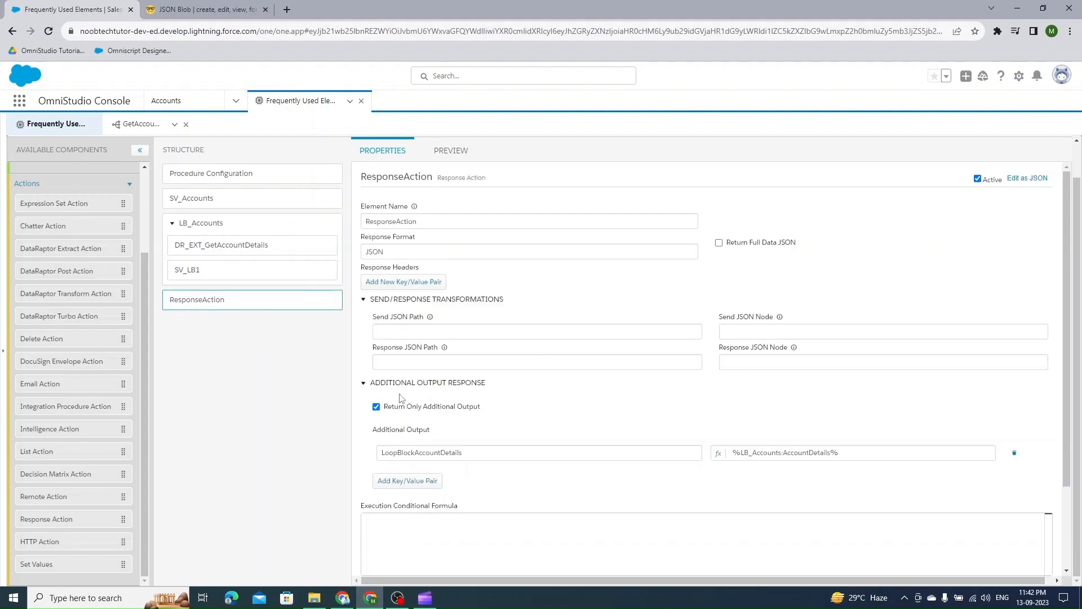
double_click(797, 451)
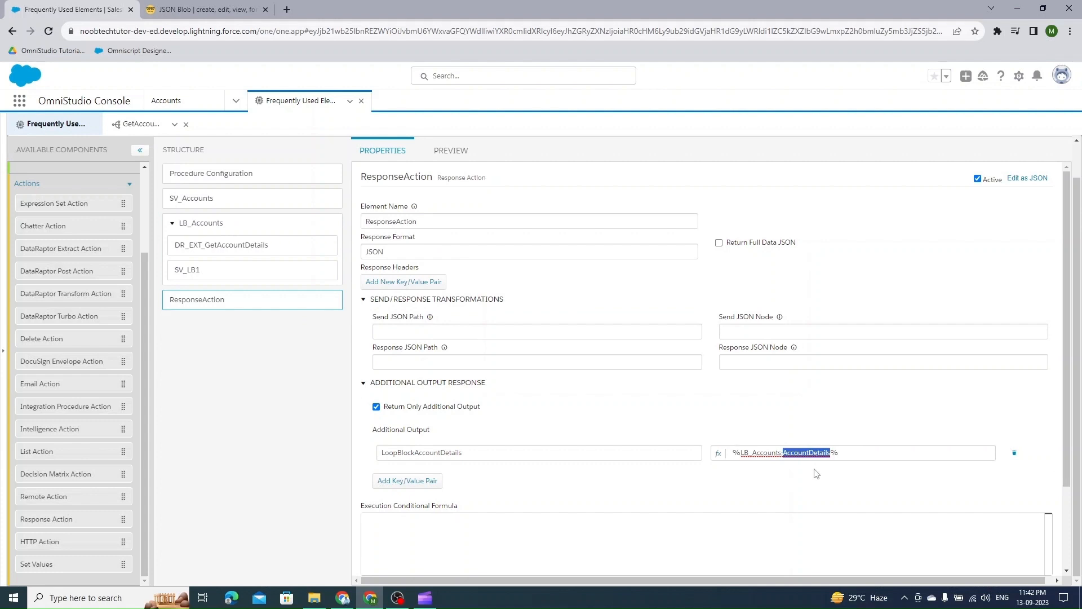
key(BackSpace)
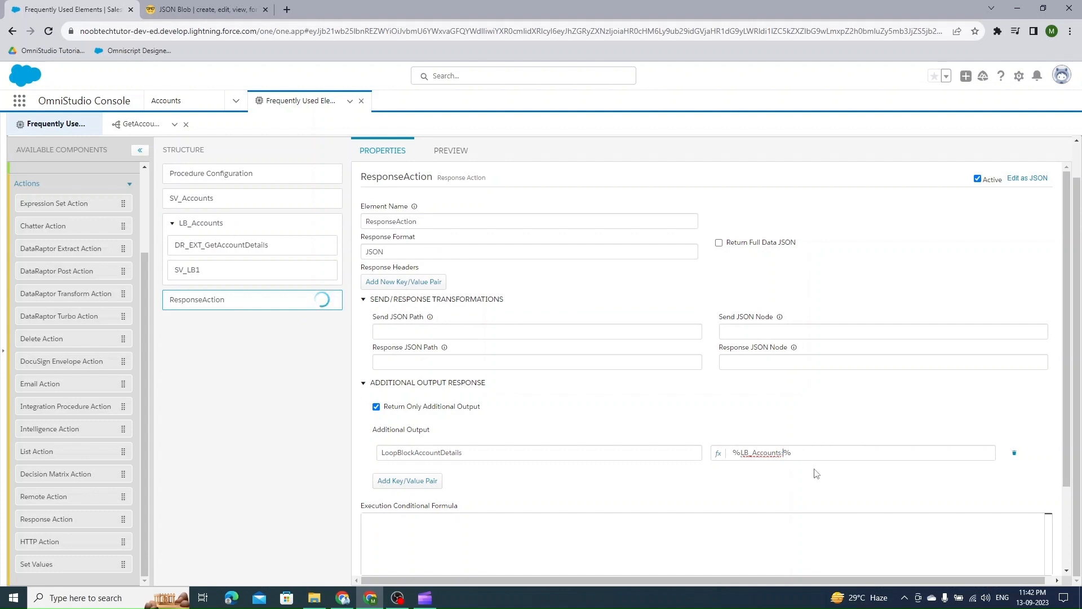
key(BackSpace)
- Execute the preview and examine the additionSV entries in each loop iteration of the response
click(454, 149)
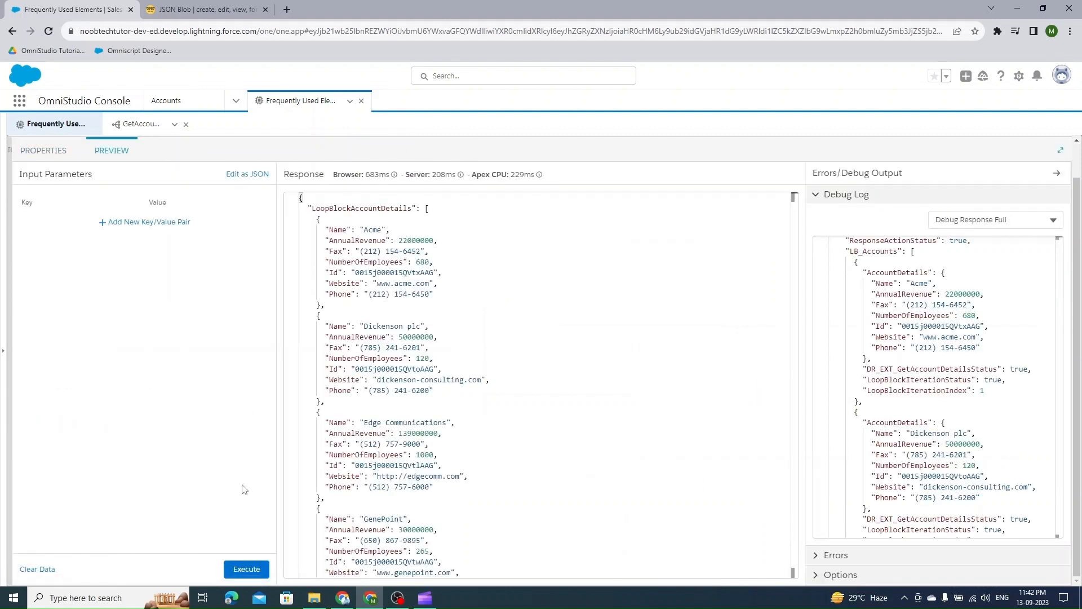
click(247, 569)
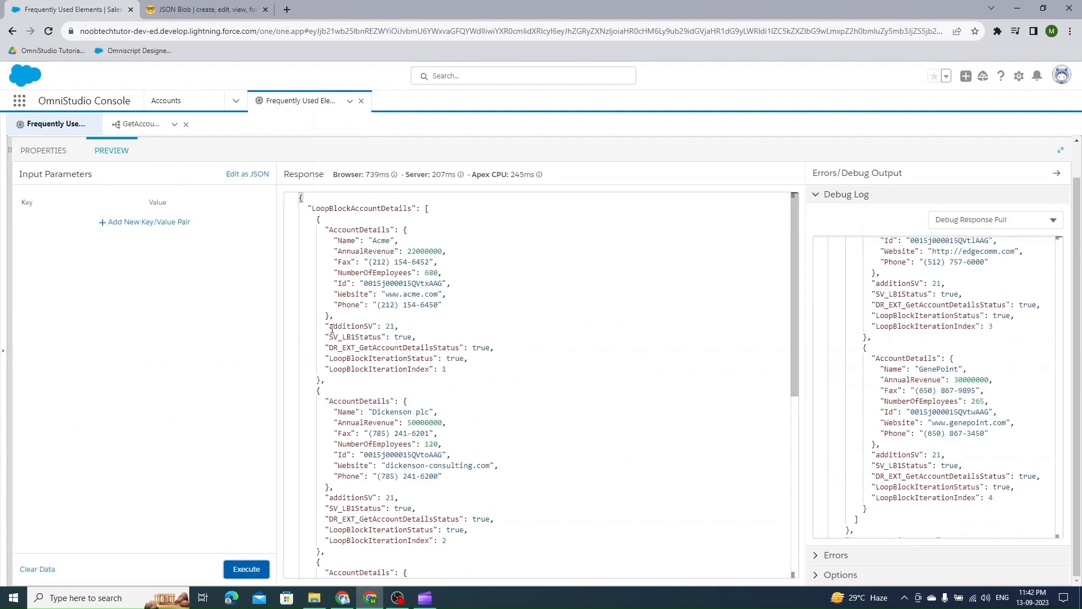
drag(326, 327, 398, 327)
scroll(334, 418, down, 3)
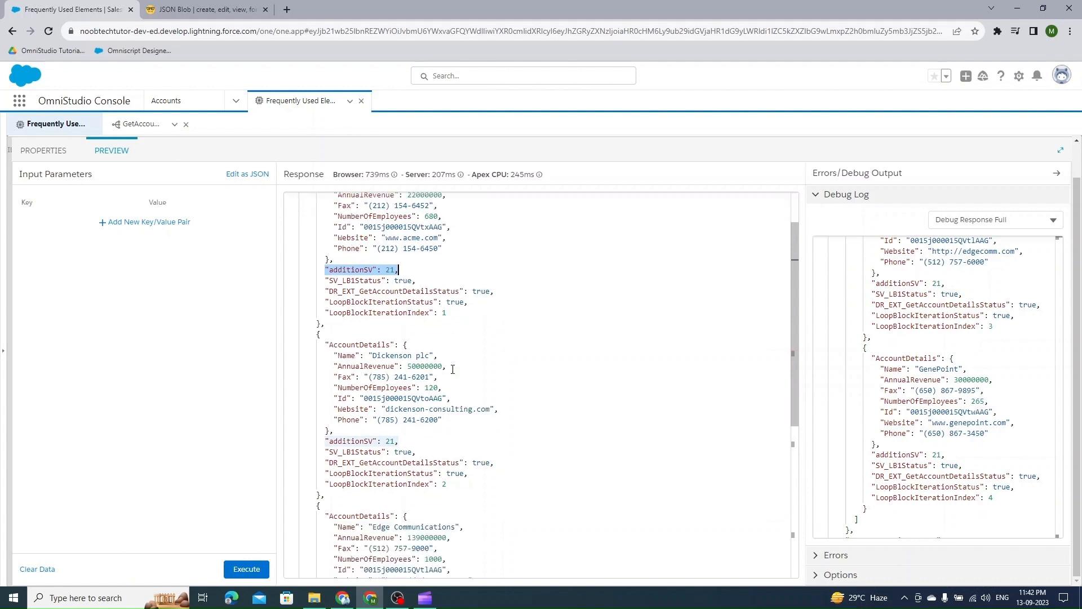
scroll(328, 418, down, 3)
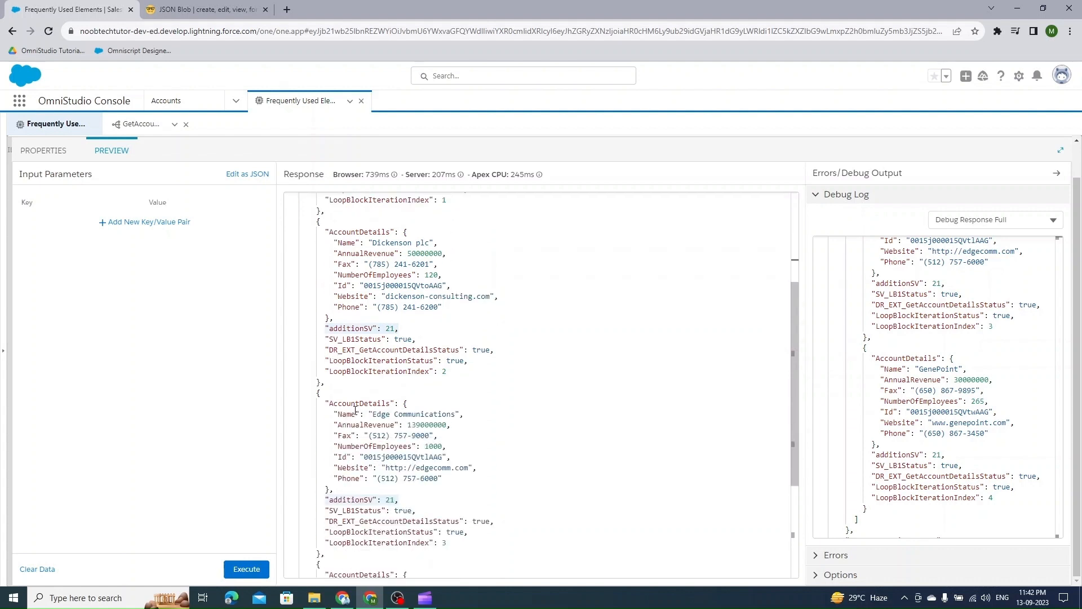
scroll(340, 331, down, 6)
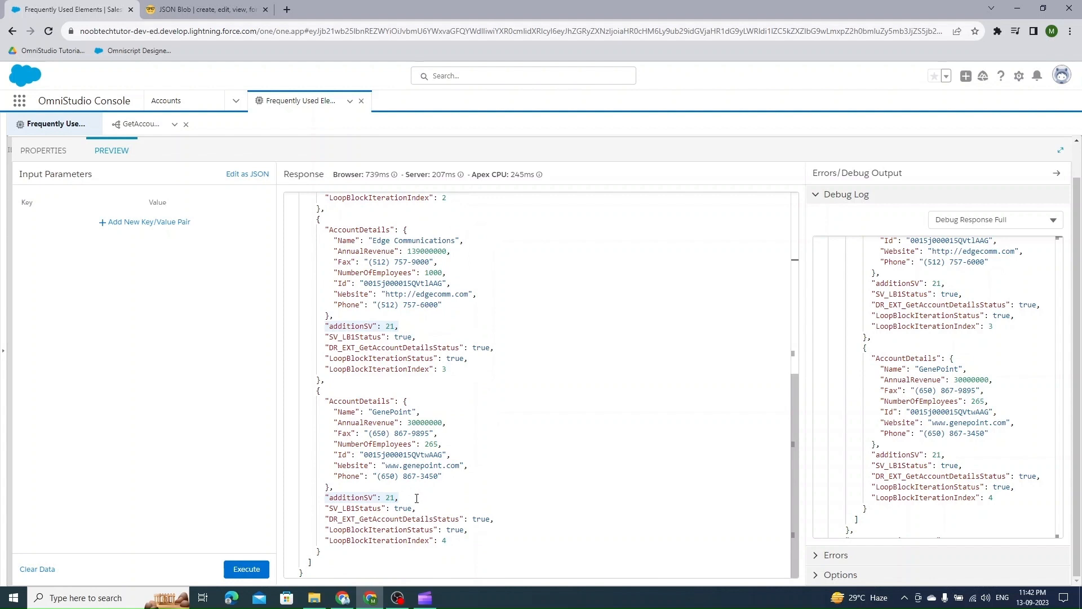
scroll(416, 499, up, 6)
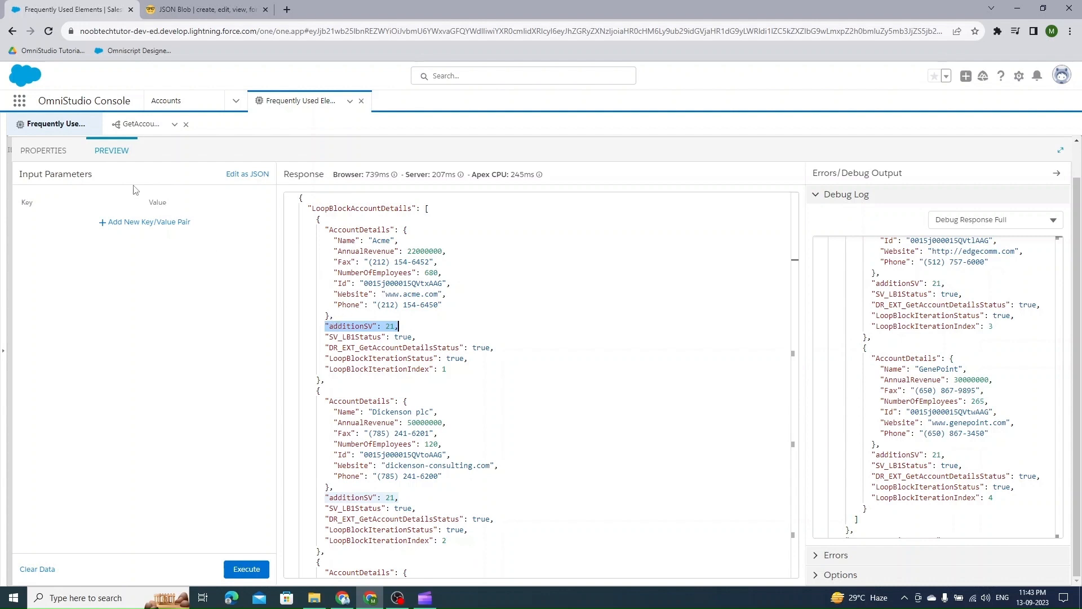
- Review LB_Accounts' loop outputs and select the LB_Accounts name in ResponseAction's additional output value for editing
click(42, 150)
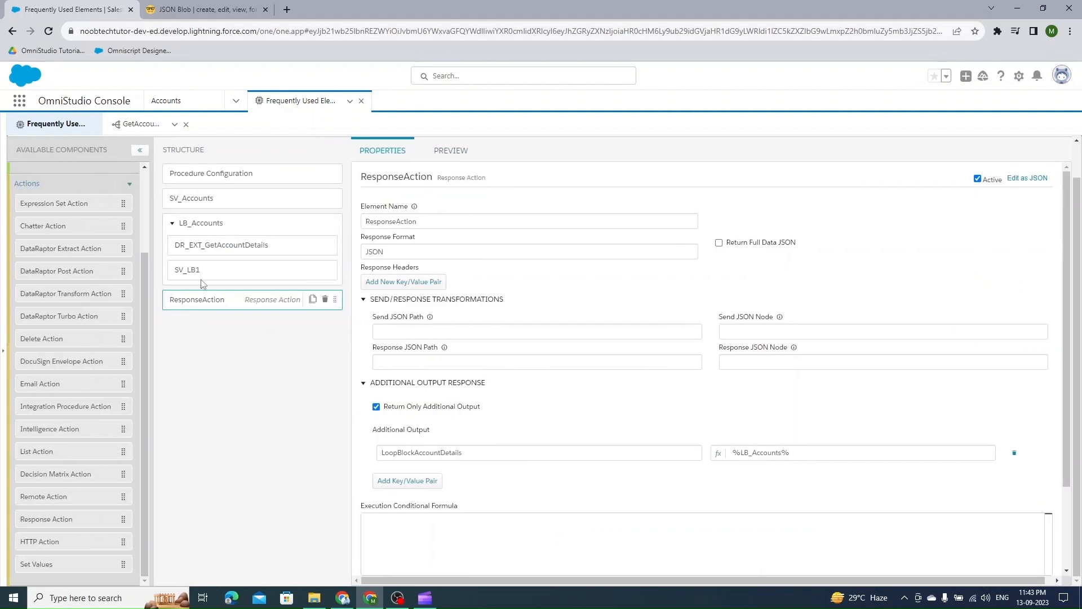
click(217, 228)
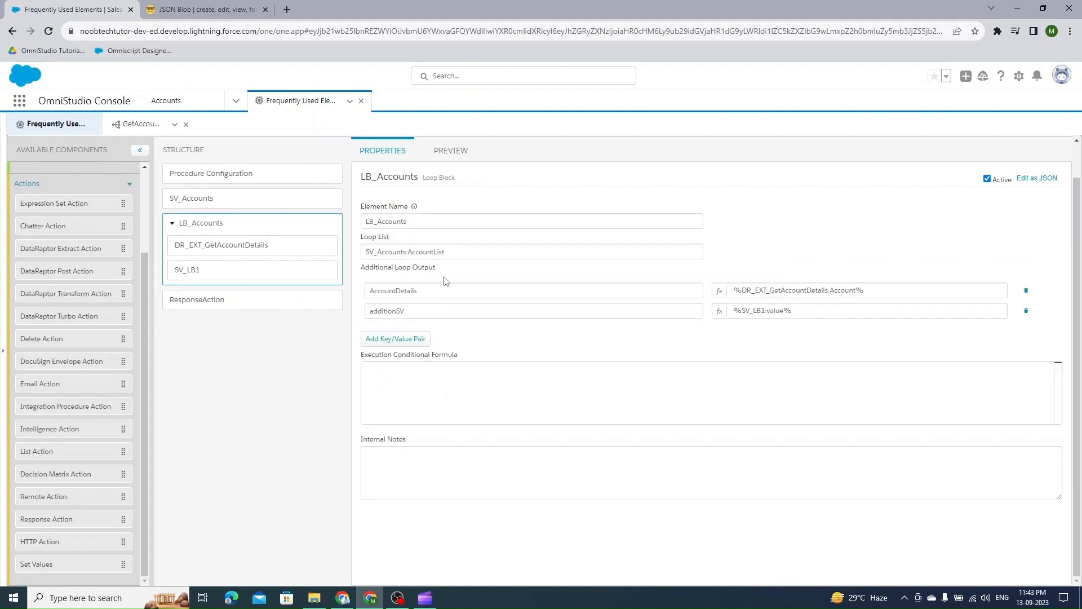
click(197, 301)
click(428, 383)
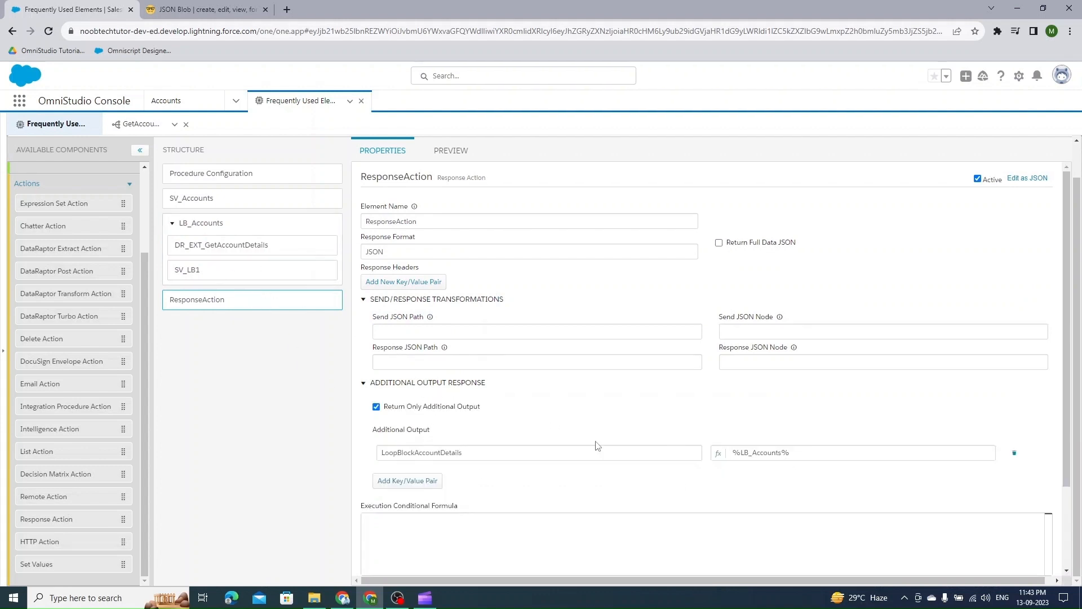
click(781, 453)
double_click(761, 454)
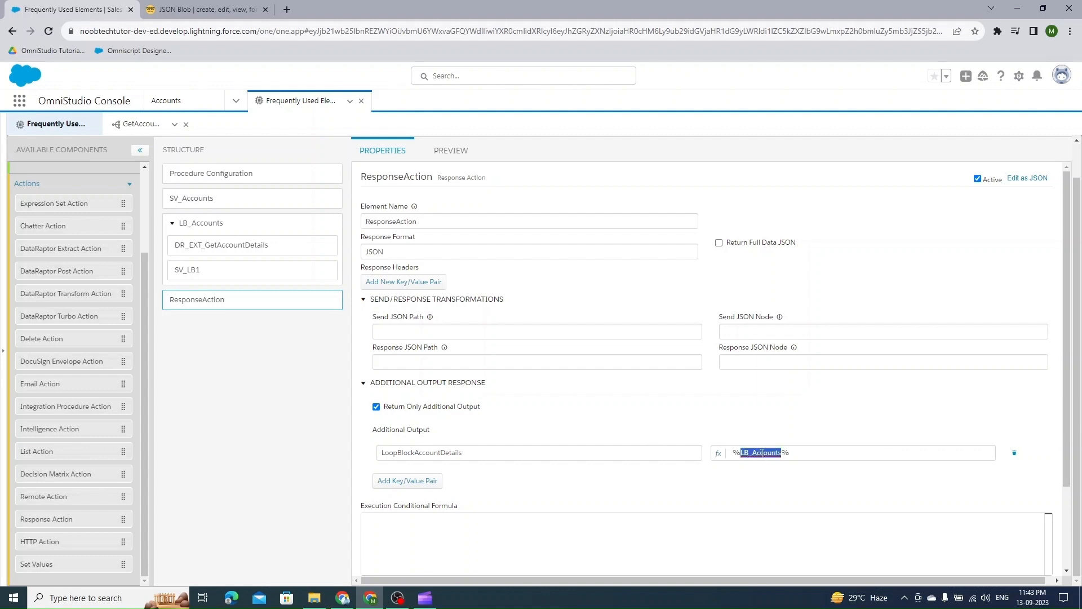